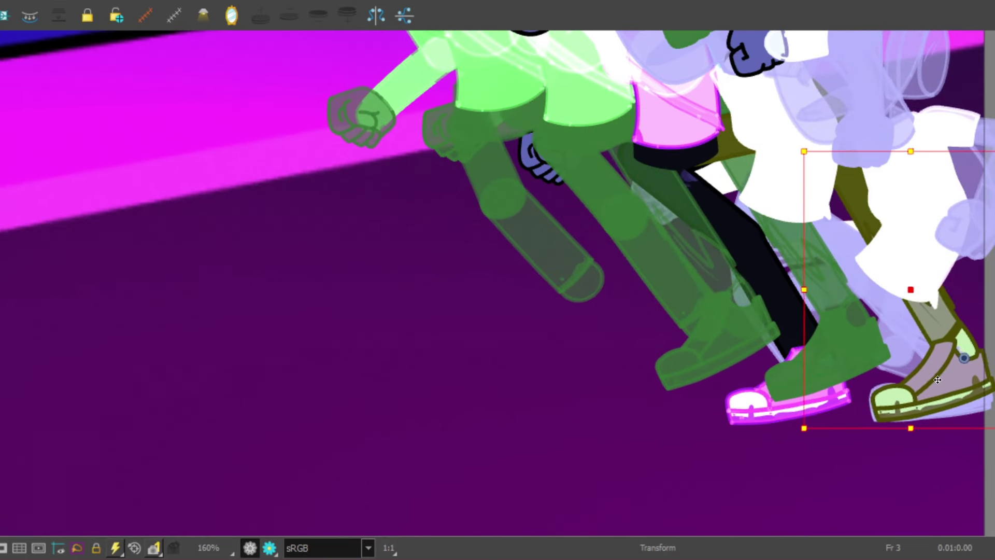
Hide onion skin and rotate Olive's torso and head to lean forward on frame 3.
key("alt+o")
scroll(539, 437, "down", 1)
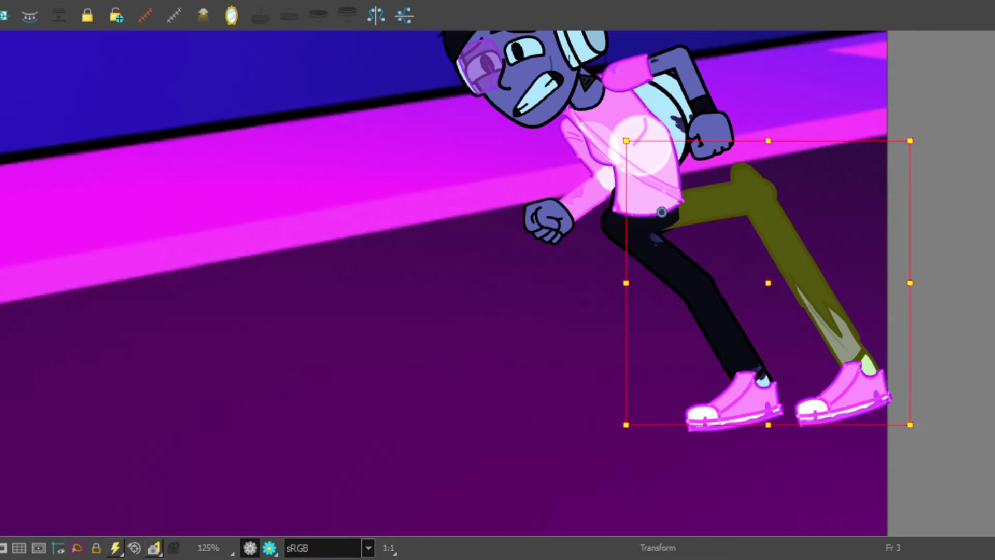
left_click(689, 300, "shift")
left_click(621, 180, "shift")
left_click_drag(622, 179, 680, 272)
scroll(668, 207, "down", 1)
scroll(706, 289, "up", 1)
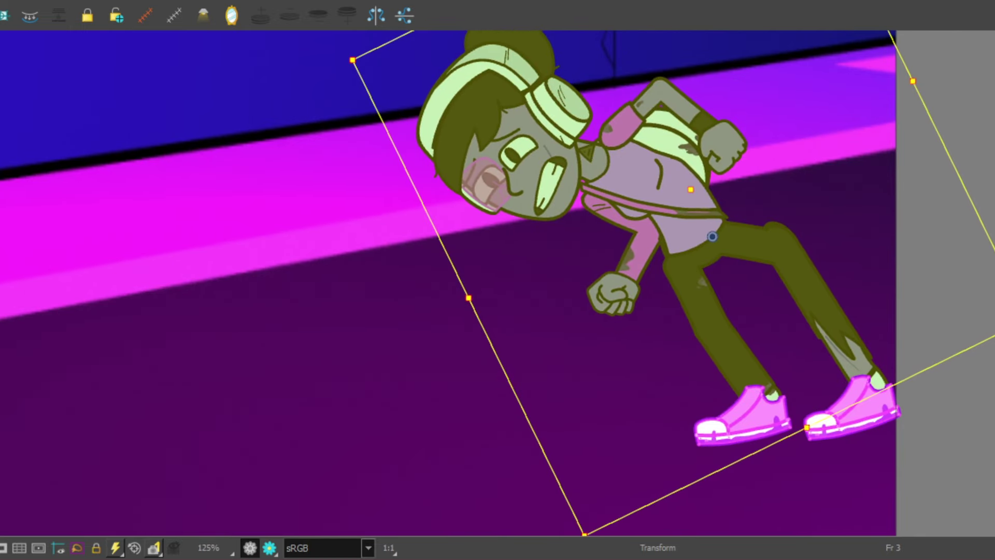
Rotate Olive's head and upper body further forward into a sharp lean.
left_click(792, 326)
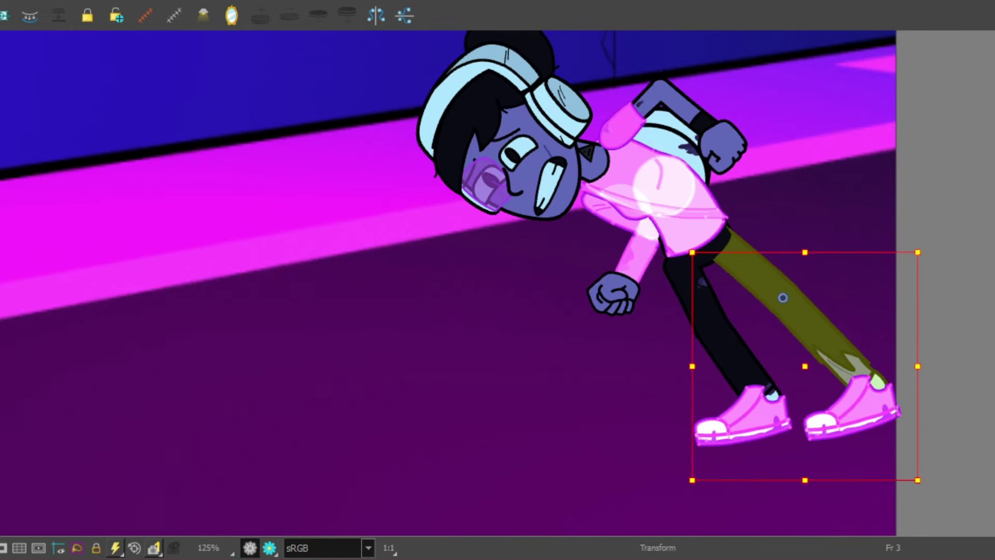
key("b")
left_click(657, 98)
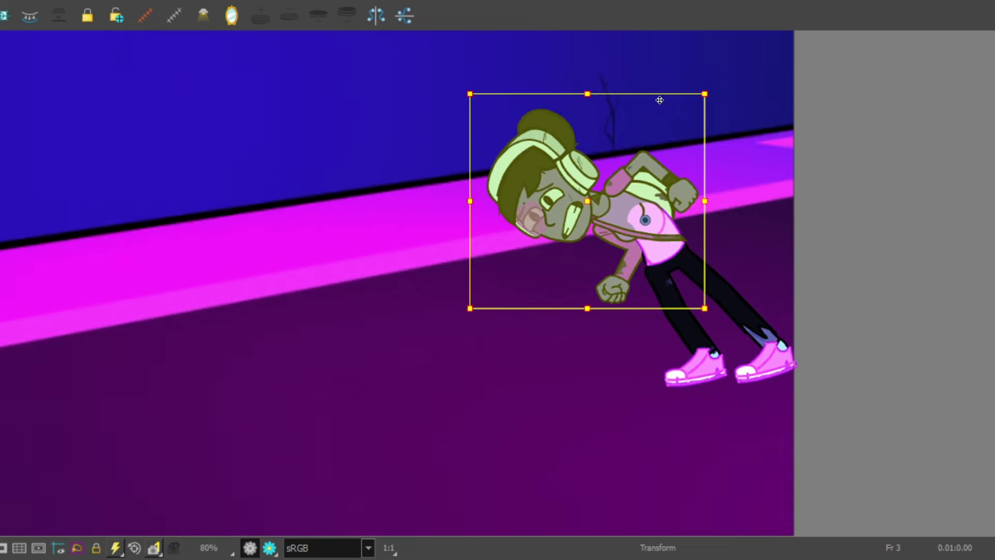
left_click_drag(658, 98, 824, 177)
Rotate the belly to match the forward lean.
key("b")
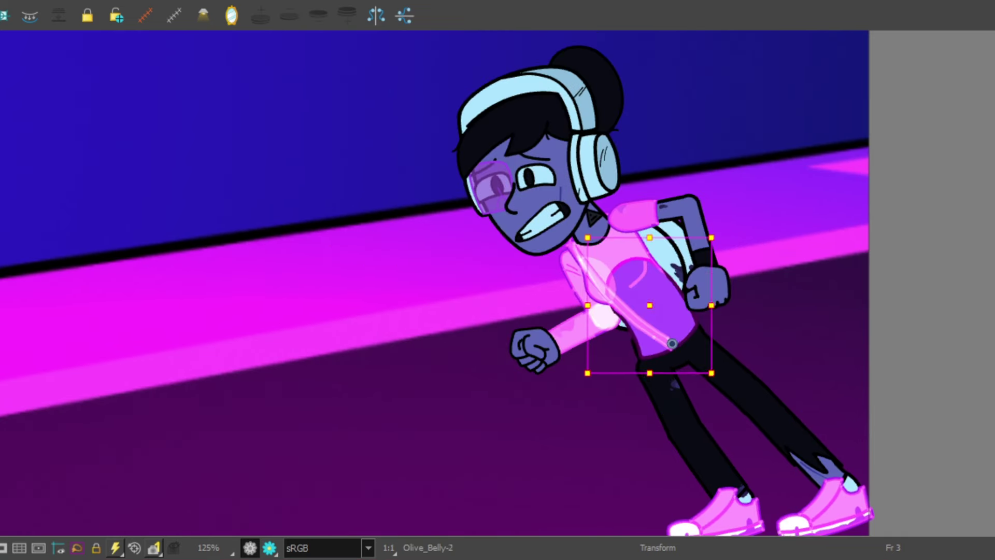
key("b")
key("shift+b")
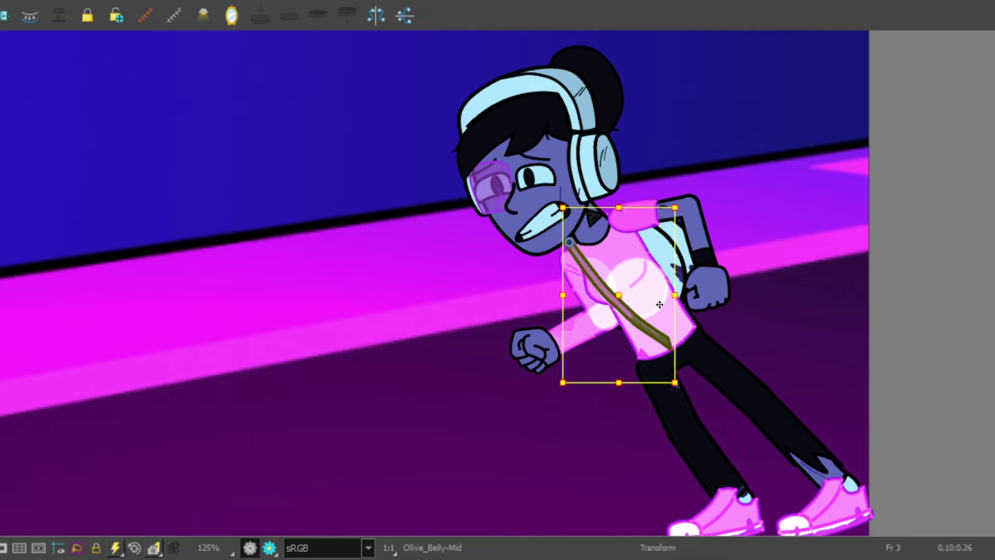
scroll(645, 307, "up", 3)
left_click_drag(757, 384, 777, 430)
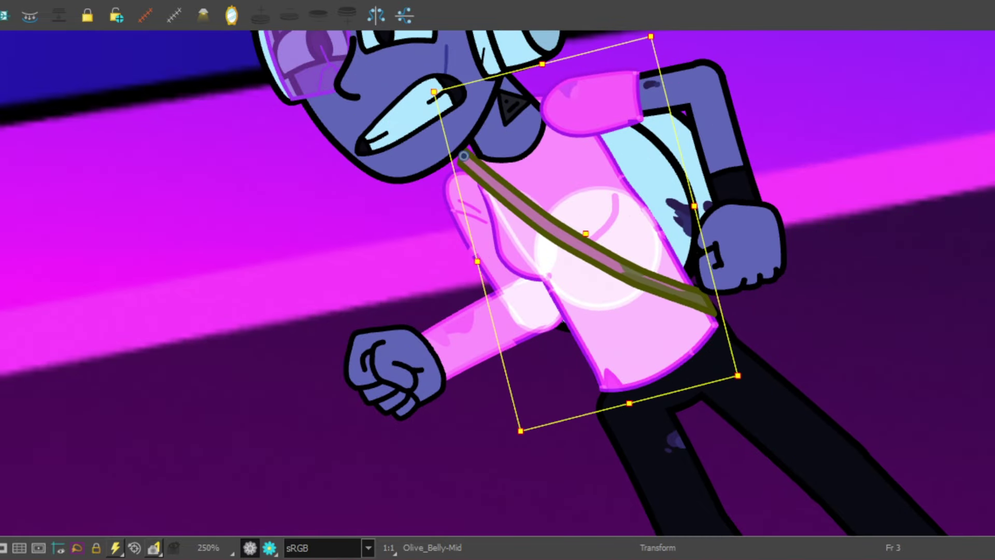
Rotate the front arm so its fist points left.
key("slash")
left_click_drag(627, 446, 611, 63)
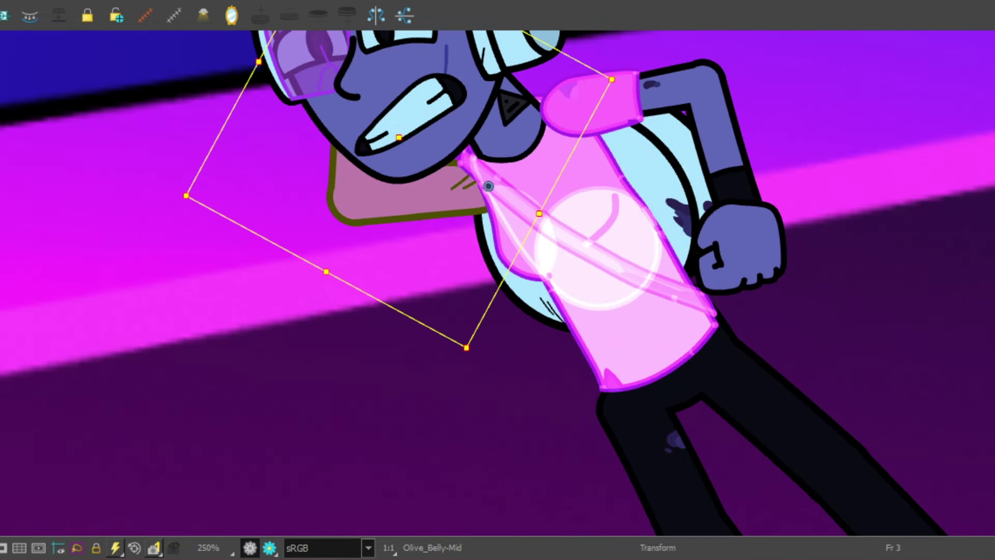
key("ctrl+z")
scroll(466, 285, "down", 3)
scroll(440, 207, "up", 2)
left_click_drag(311, 155, 218, 166)
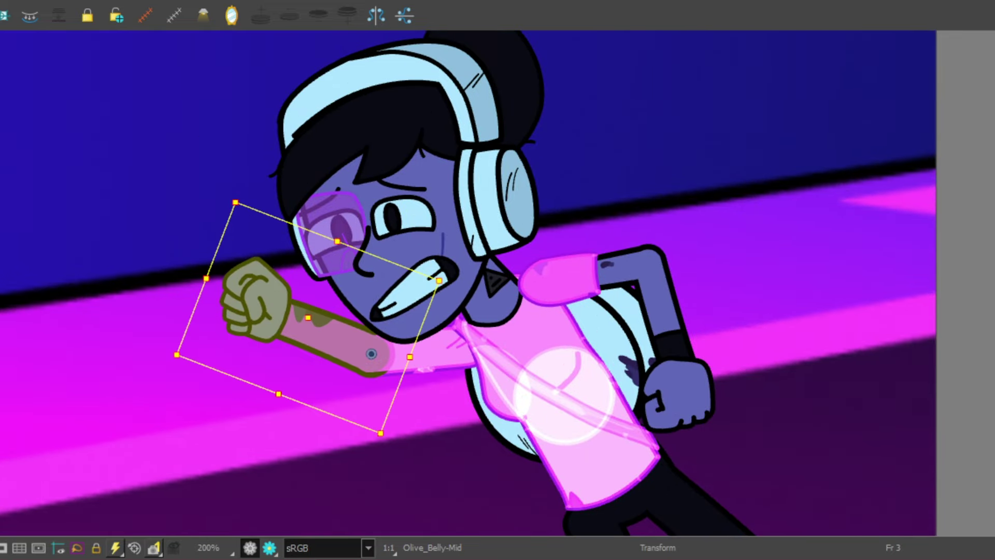
Raise the back arm above the head and swing it left across the face.
key("slash")
left_click_drag(748, 201, 363, 217)
scroll(562, 152, "up", 2)
left_click_drag(563, 151, 229, 155)
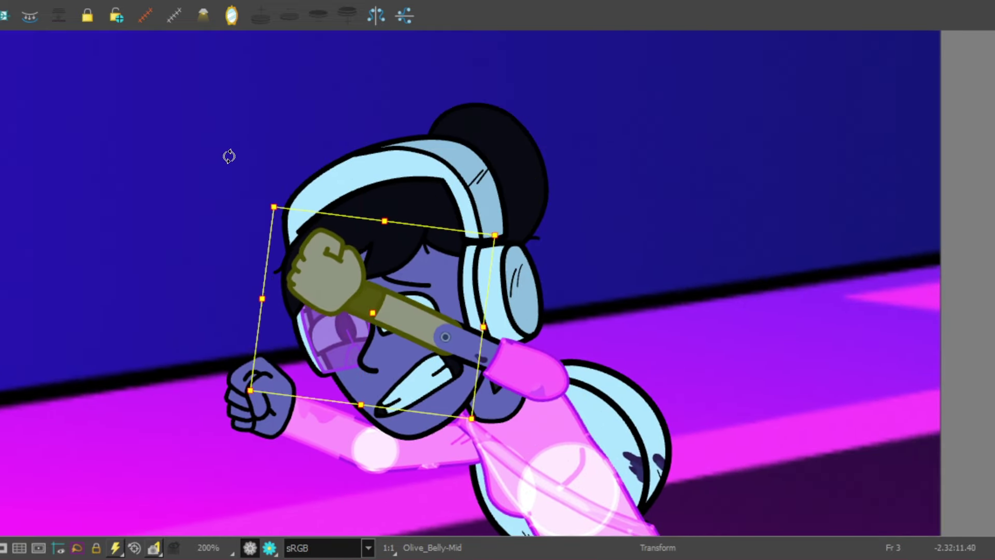
Tilt the back arm's fist slightly, then undo the extra back arm rotations.
key("b")
left_click_drag(373, 187, 366, 203)
key("b")
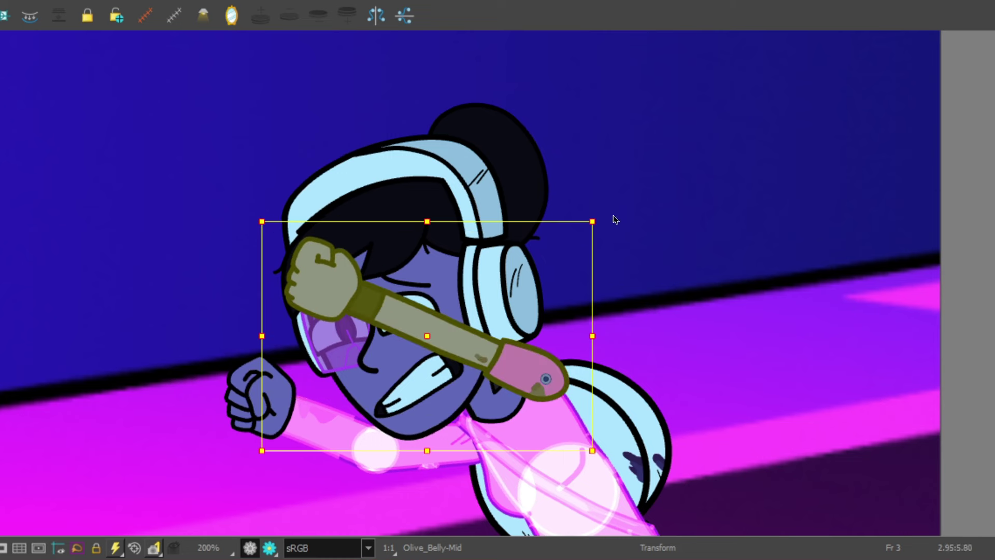
left_click_drag(613, 218, 642, 290)
scroll(475, 157, "down", 3)
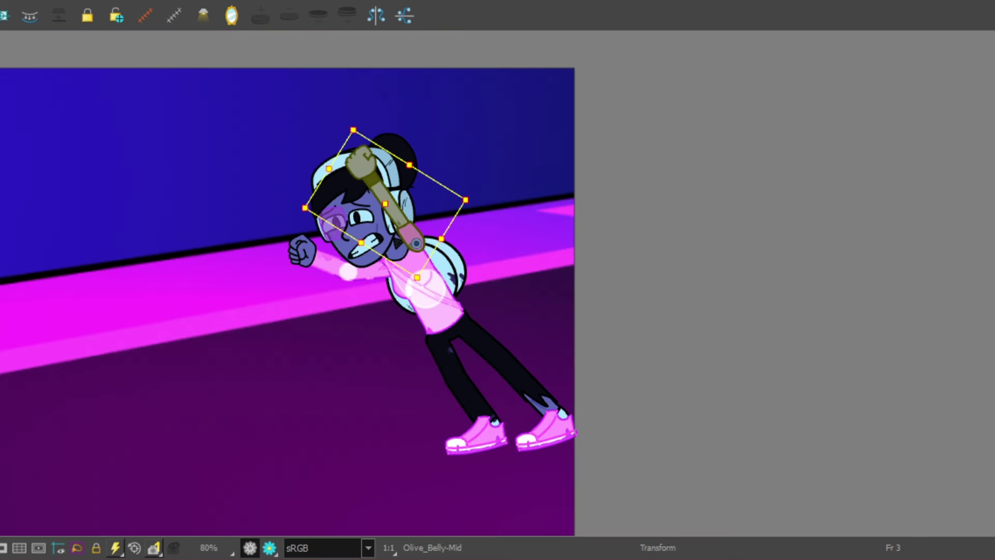
key("ctrl+z")
scroll(363, 296, "up", 3)
key("ctrl+z")
Play back the animation to check the frame 3 pose.
scroll(430, 201, "down", 3)
scroll(452, 201, "down", 1)
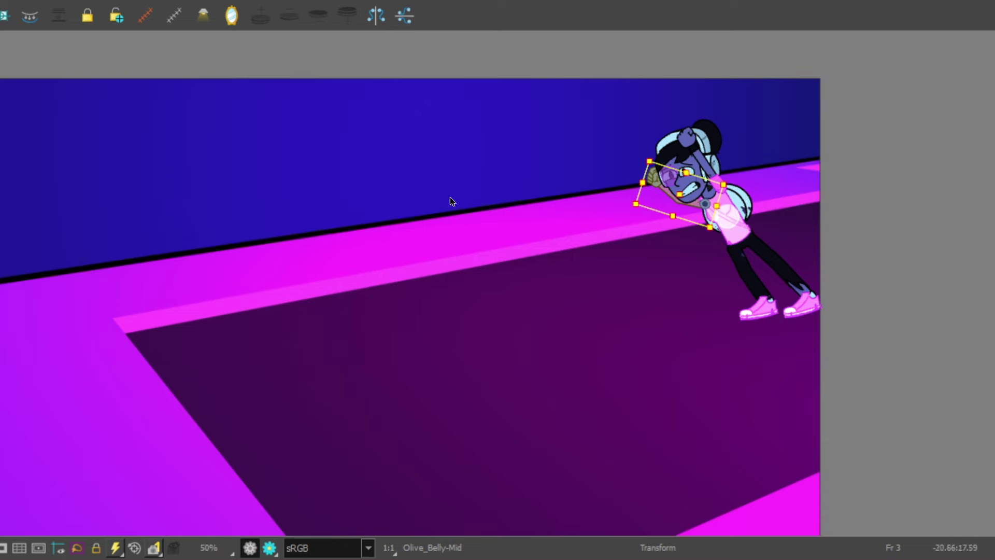
key("Return")
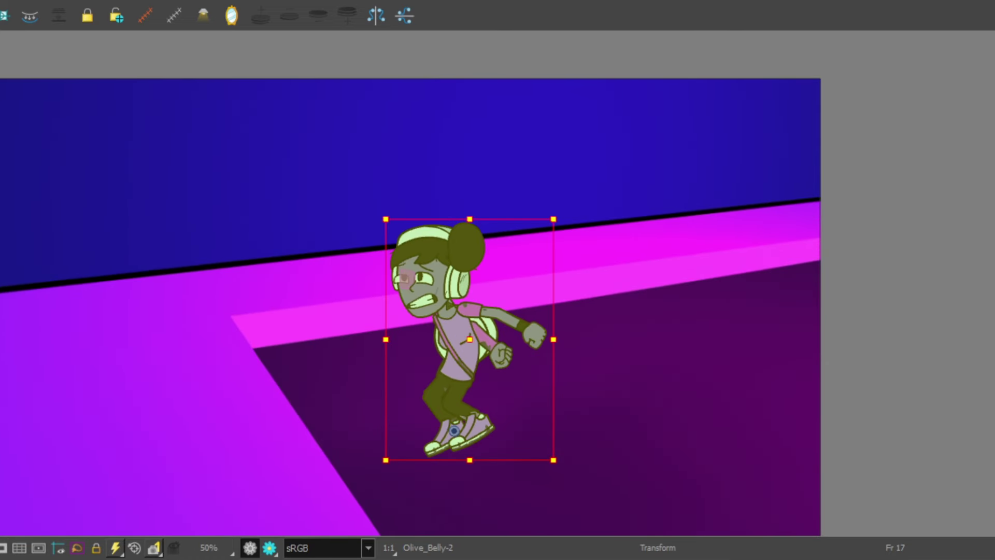
Deselect everything and drag mc_Olive_Head_1 from 6.7 to 7.0 to turn the head slightly.
left_click(461, 344)
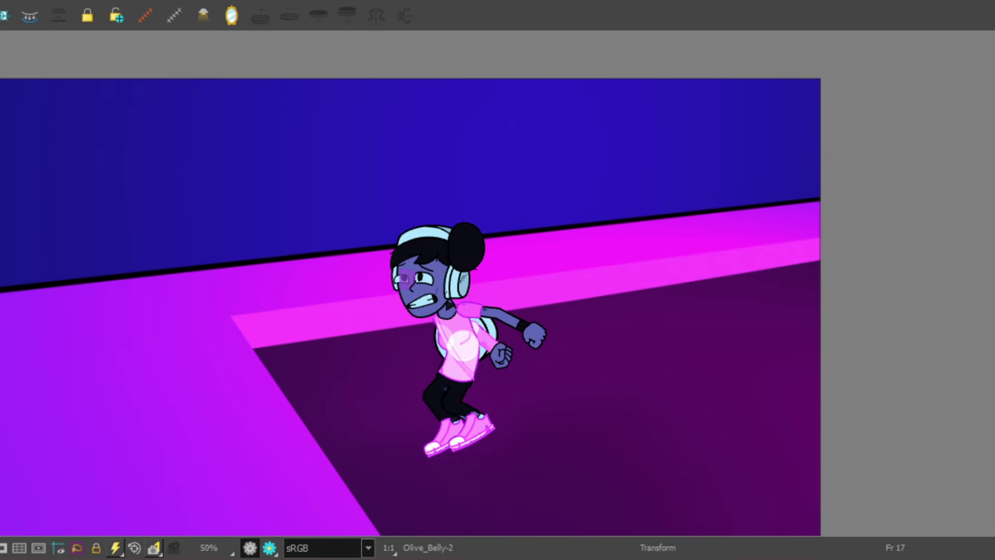
scroll(495, 342, "up", 2)
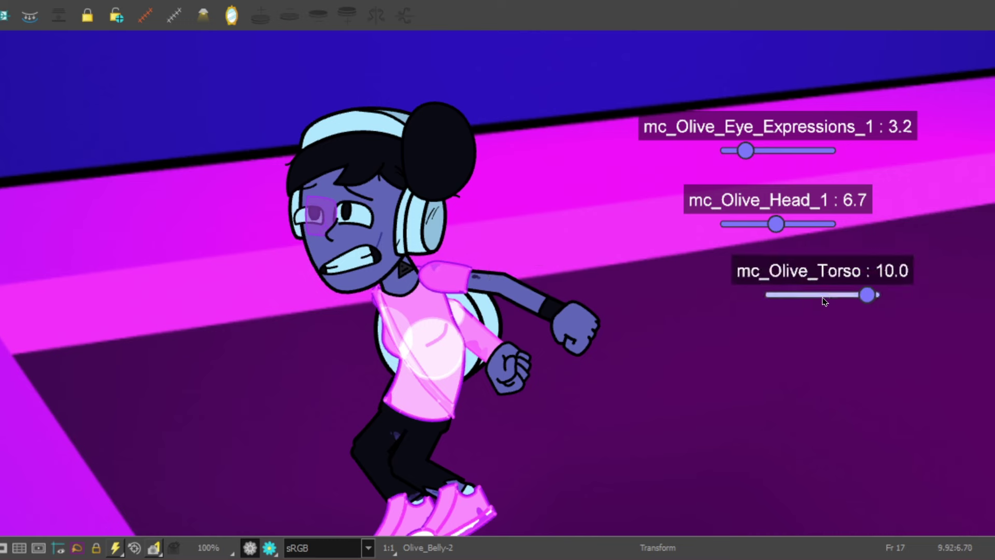
left_click_drag(774, 223, 774, 224)
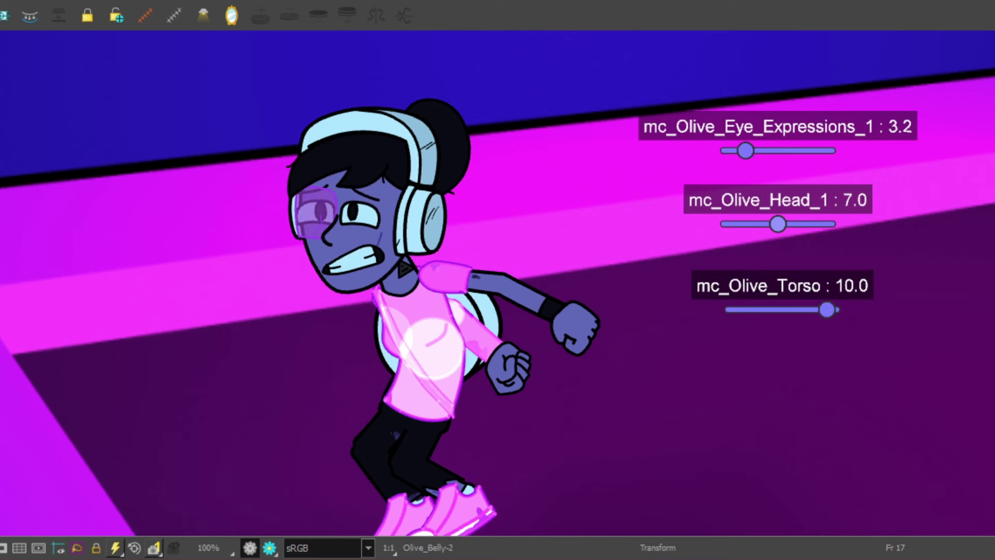
left_click(441, 492)
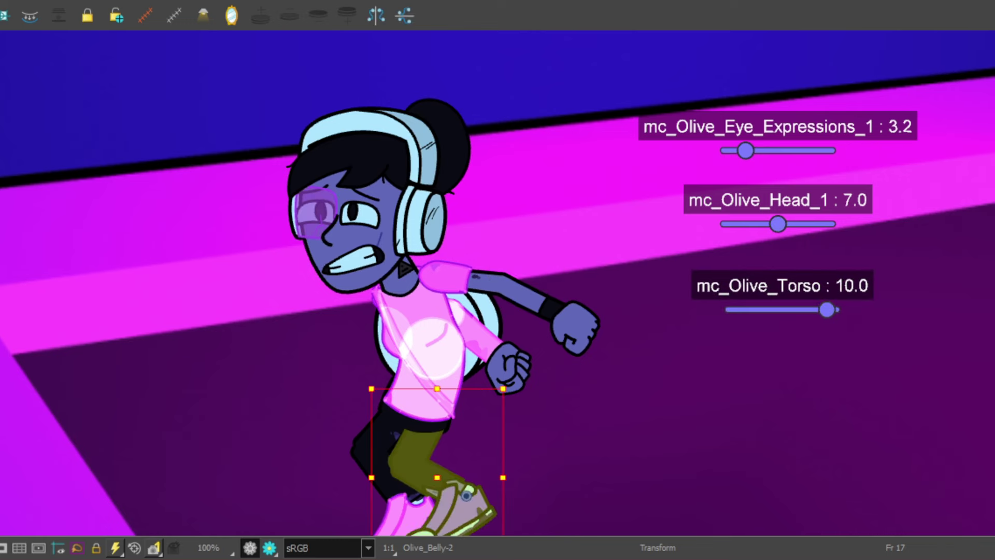
Rotate Olive's back lower leg and shoe clockwise into place on frame 17.
scroll(575, 455, "down", 1)
scroll(564, 328, "up", 2)
left_click_drag(565, 327, 523, 383)
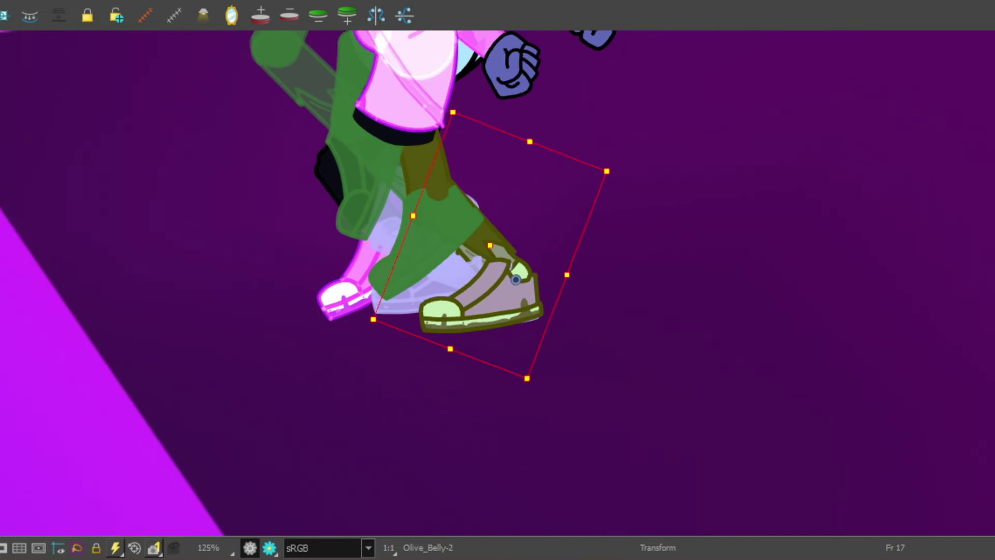
key(".")
scroll(498, 280, "up", 2)
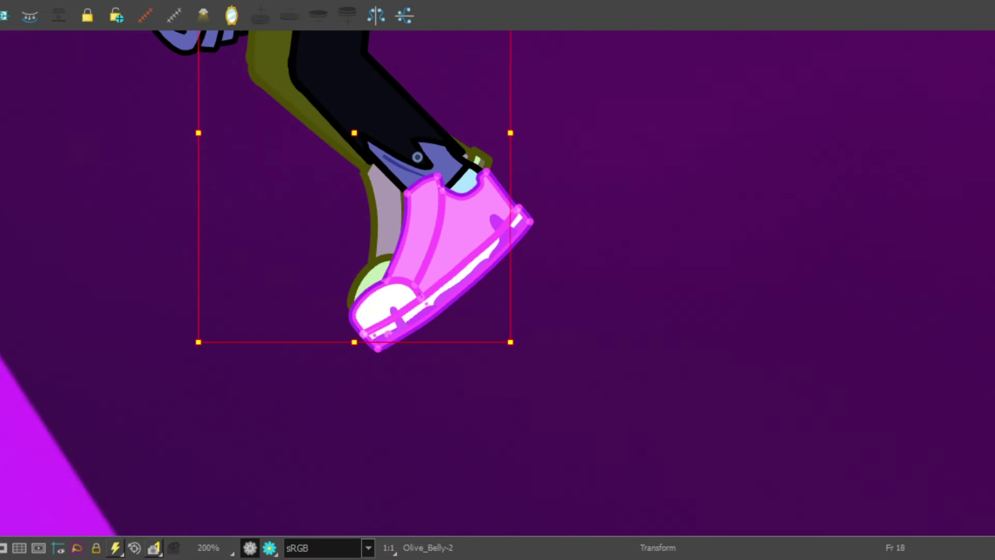
key("alt+o")
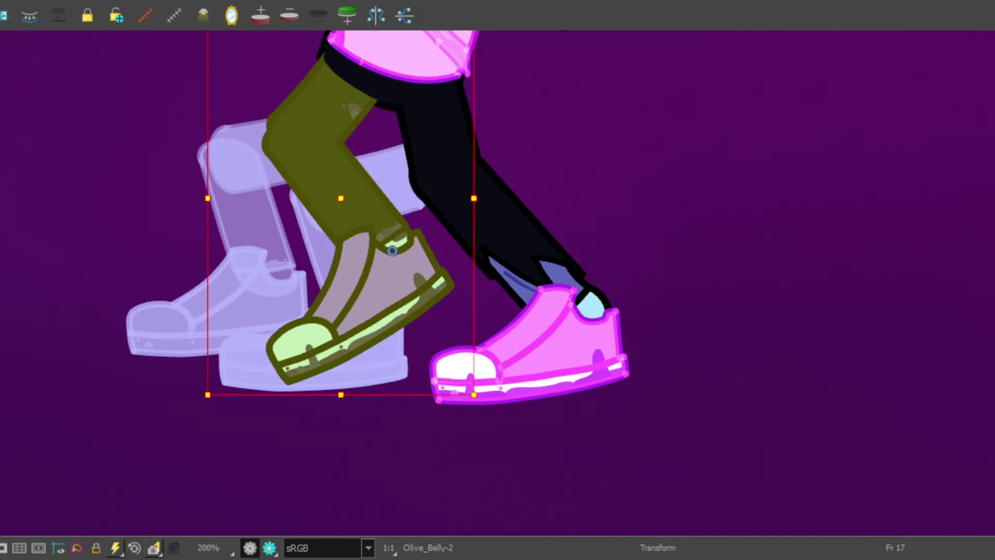
left_click_drag(302, 444, 384, 477)
Rotate the upper body clockwise, hide onion skin, and rotate and skew the belly.
scroll(467, 433, "down", 5)
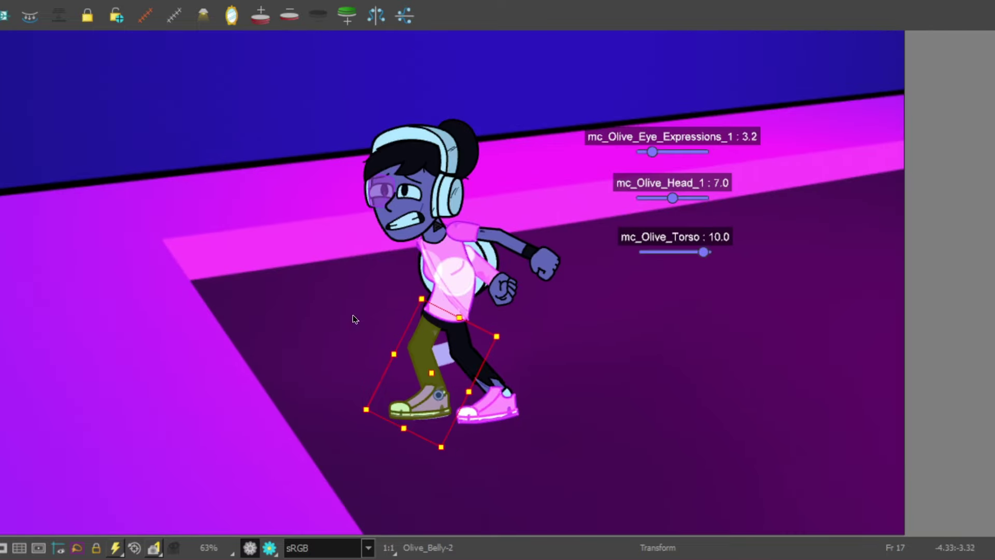
key("b")
left_click_drag(585, 117, 621, 171)
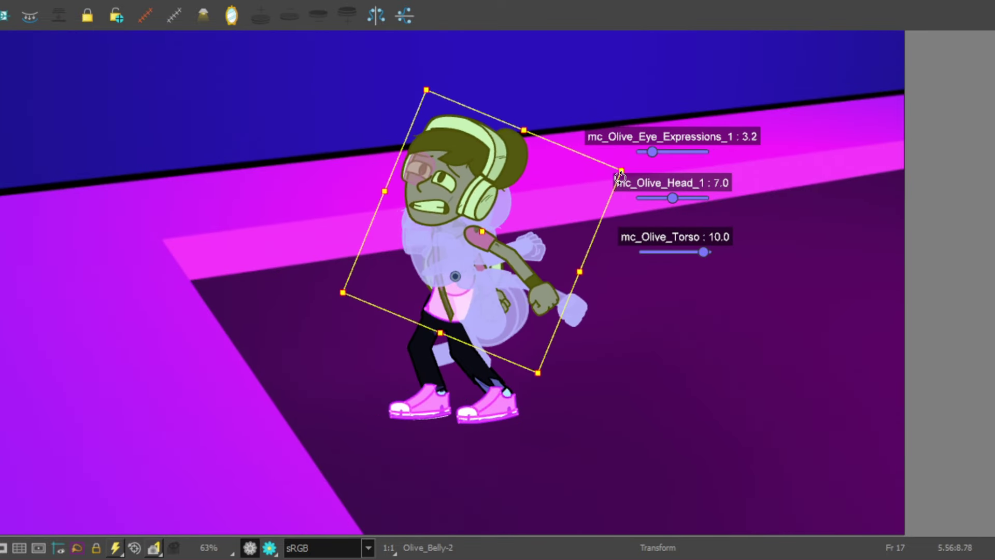
key("alt+o")
key("shift+b")
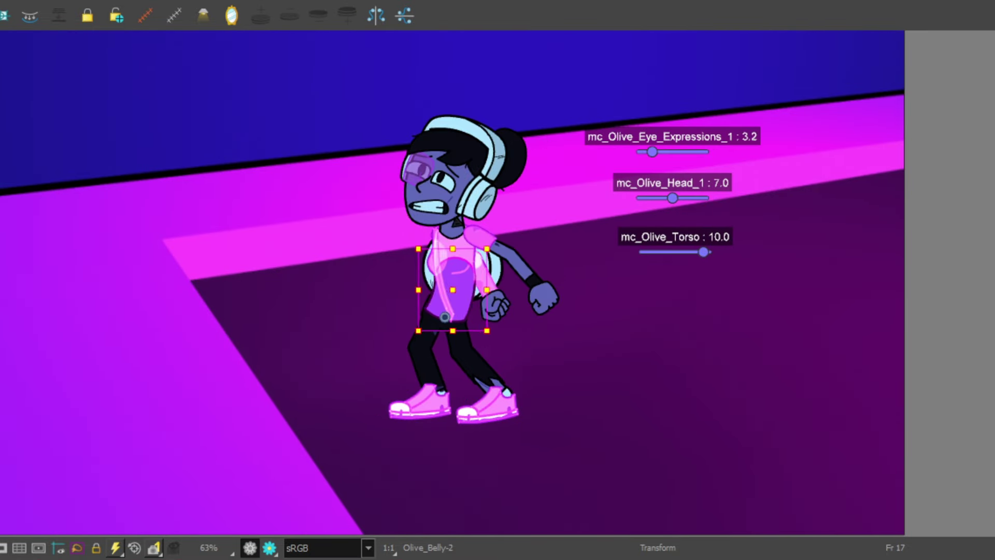
scroll(466, 324, "up", 3)
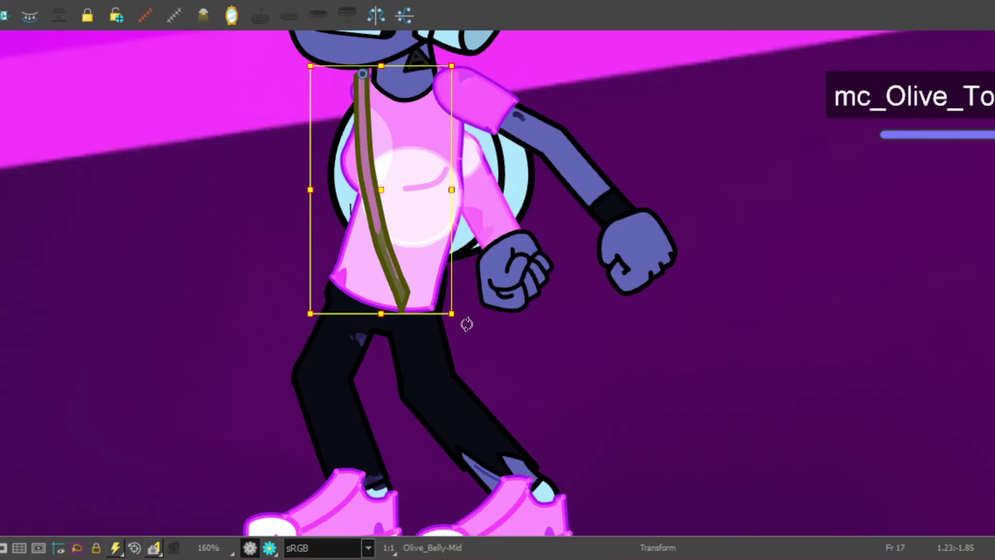
left_click_drag(467, 325, 478, 240)
Tilt the torso and head back and rotate the belly to follow.
key("b")
scroll(658, 260, "down", 2)
scroll(658, 260, "up", 1)
left_click_drag(658, 260, 638, 228)
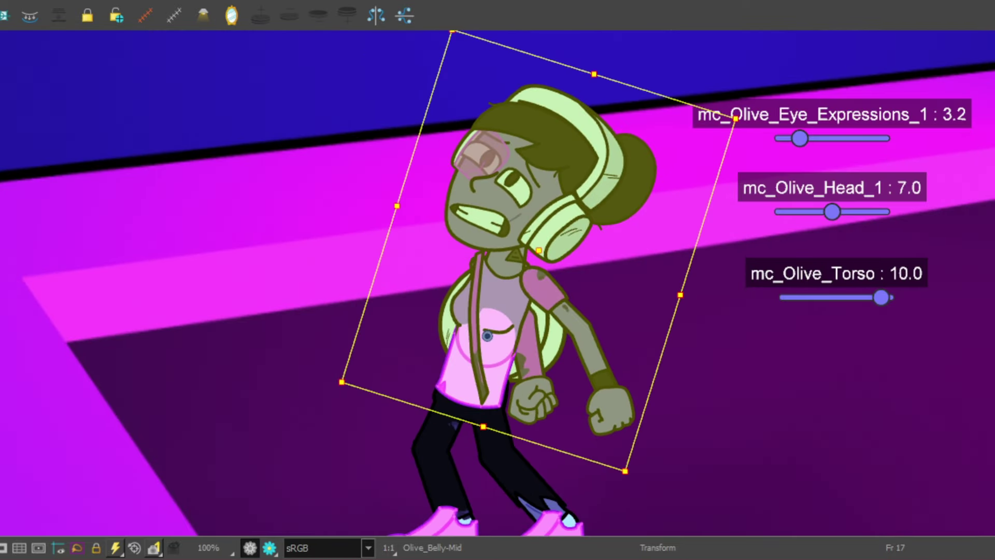
key("shift+b")
left_click_drag(617, 369, 555, 395)
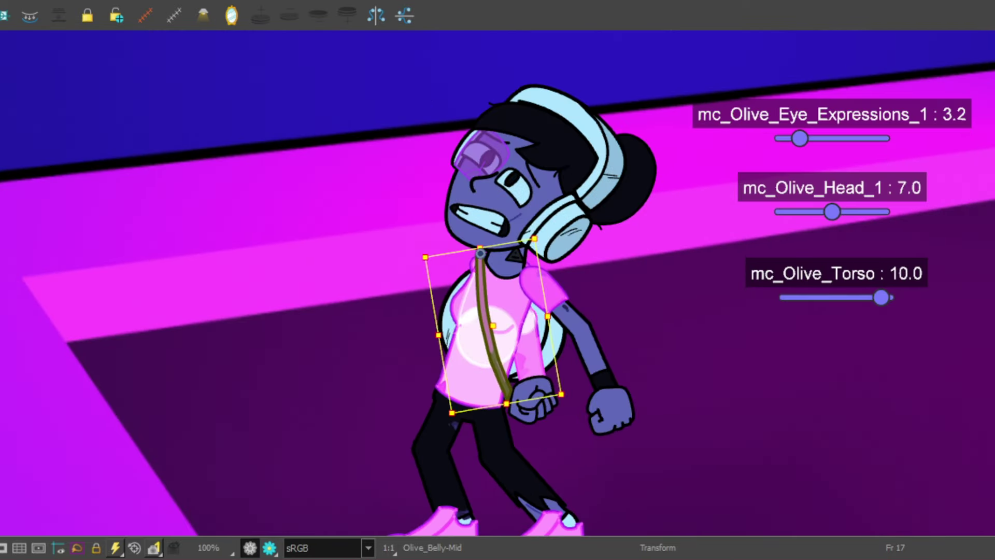
Shift a leg part up-left, then rotate the hips and legs group to tilt the torso.
key("b")
scroll(470, 397, "up", 1)
left_click_drag(474, 226, 446, 186)
key("b")
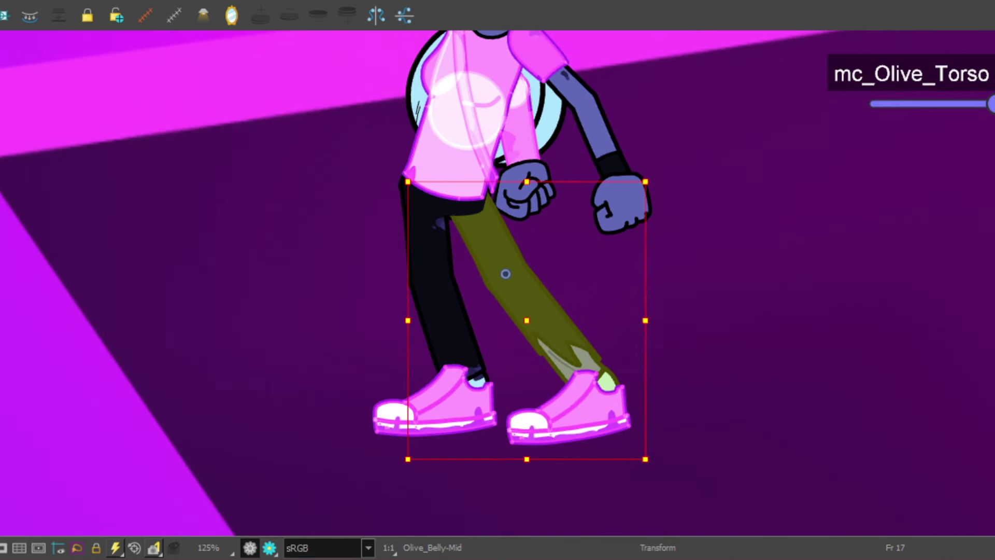
key("b")
key("b")
left_click_drag(700, 440, 622, 181)
scroll(475, 200, "down", 5)
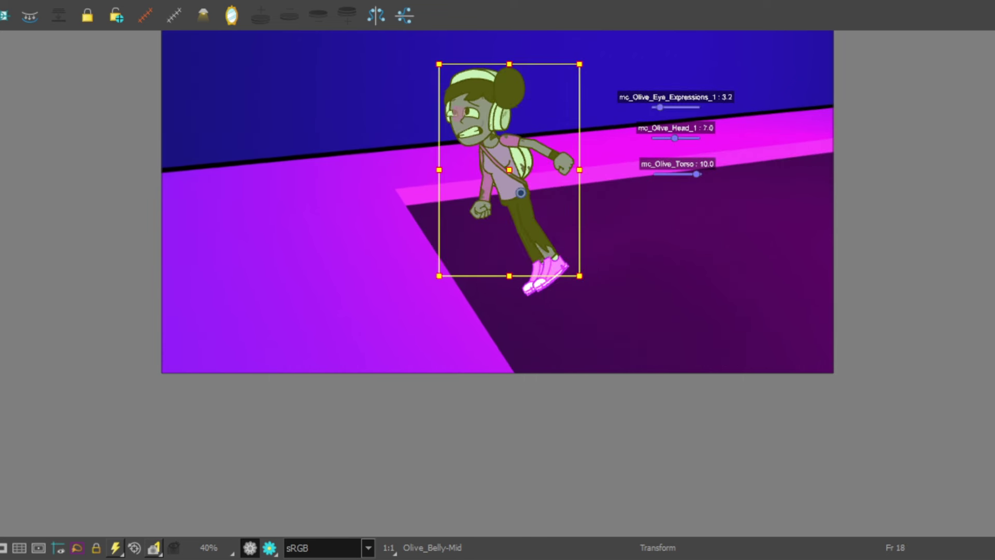
Step the selection through the head, face, headphones, left pupil and nose part.
key("b")
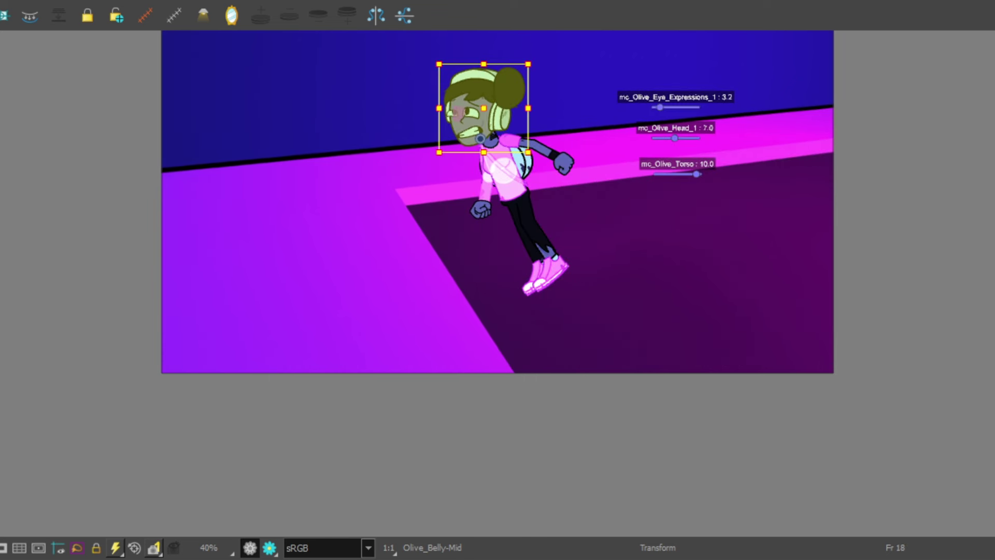
key("b")
key("period")
scroll(458, 99, "up", 6)
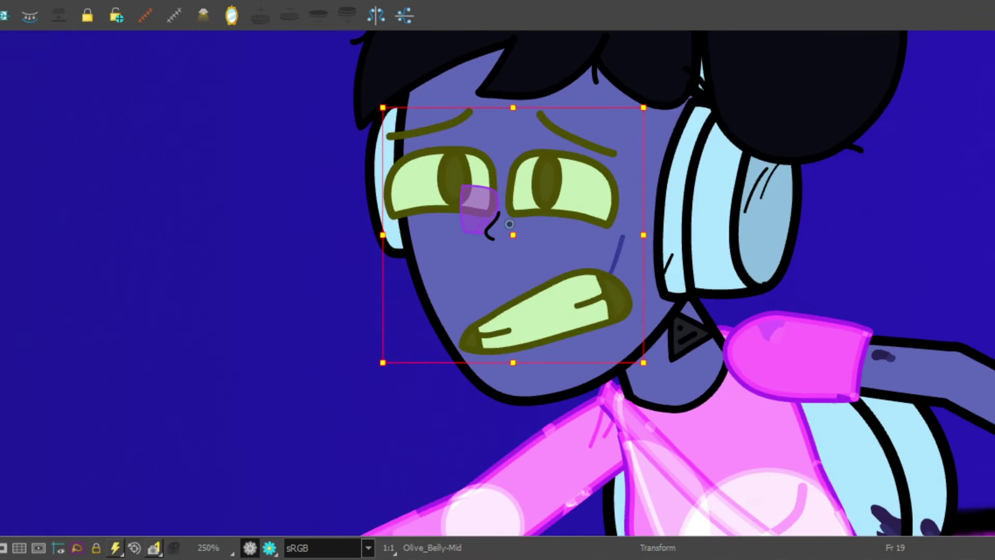
key("slash")
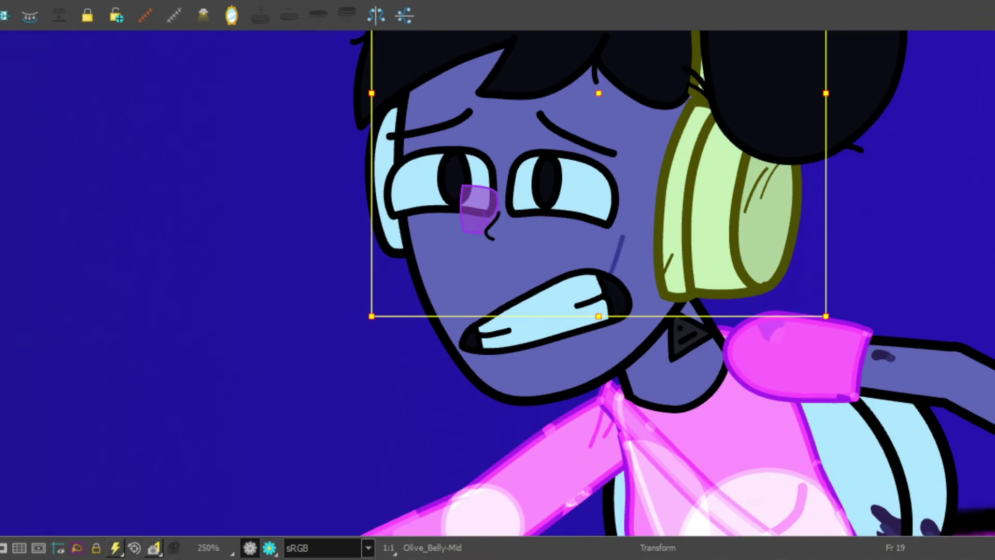
key("slash")
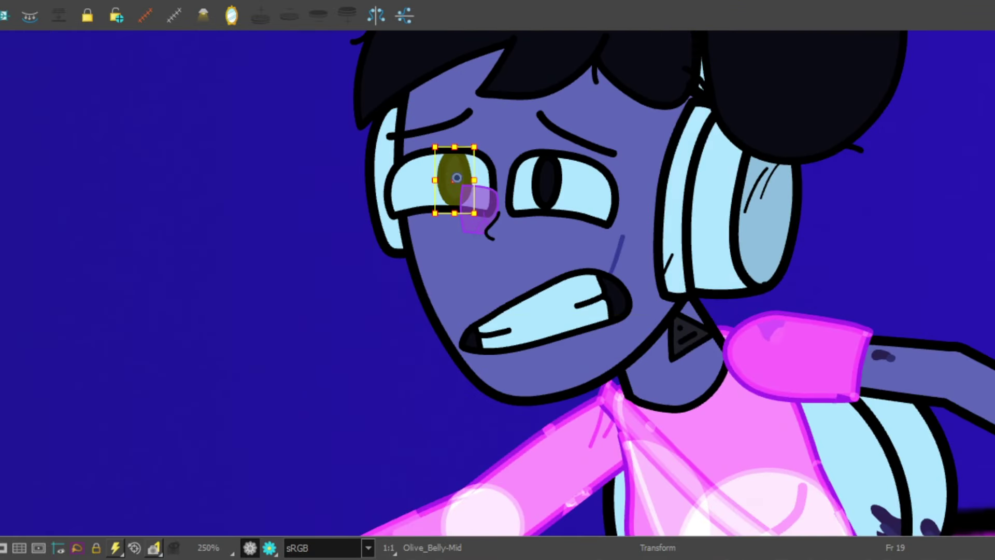
key("b")
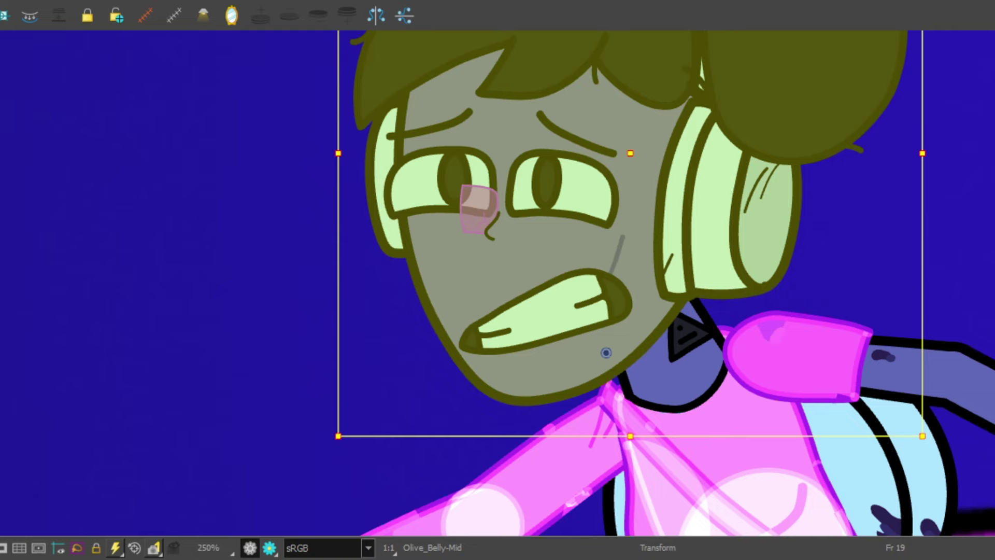
key("shift+b")
scroll(470, 240, "down", 6)
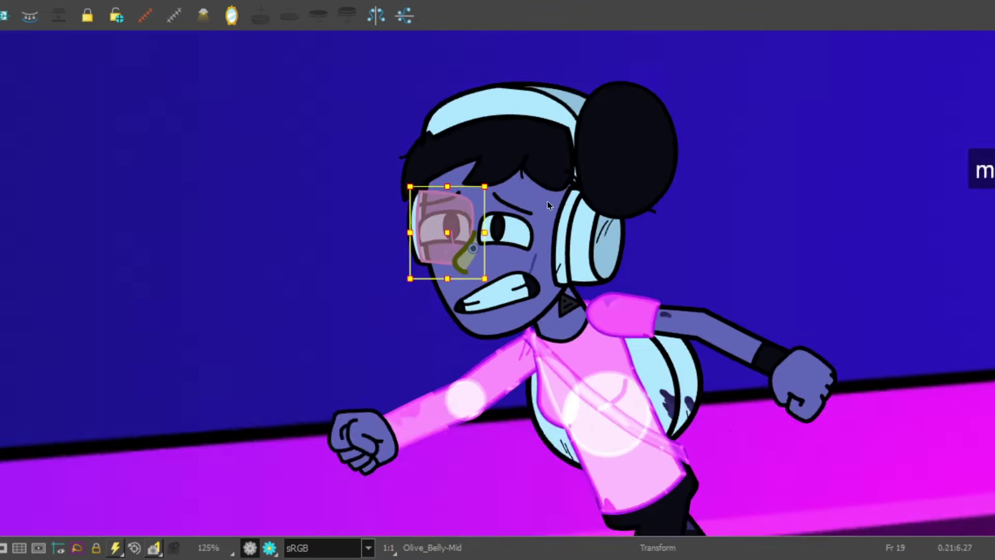
scroll(506, 315, "up", 2)
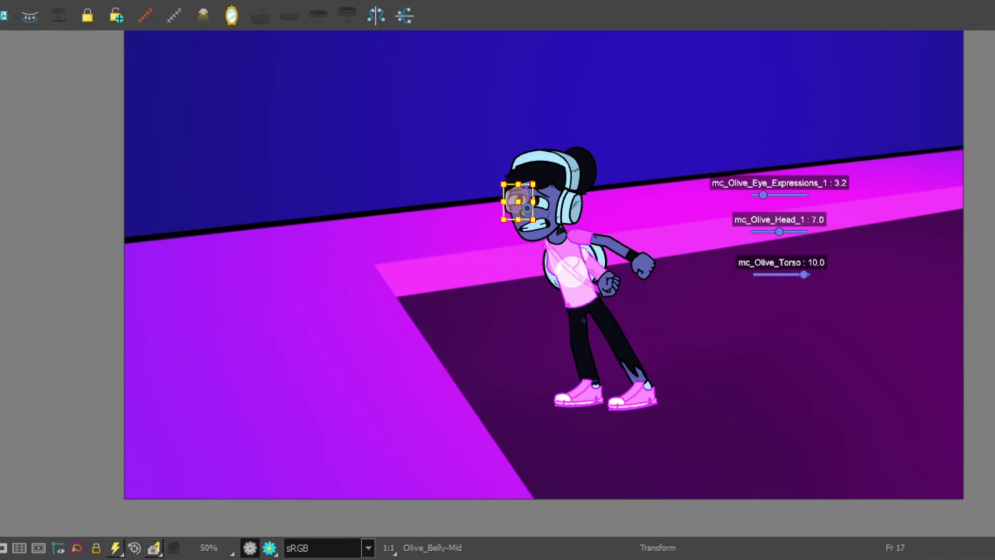
Rotate Olive's rear leg toward vertical and swing it forward into a new stride.
left_click(622, 363)
scroll(725, 440, "up", 3)
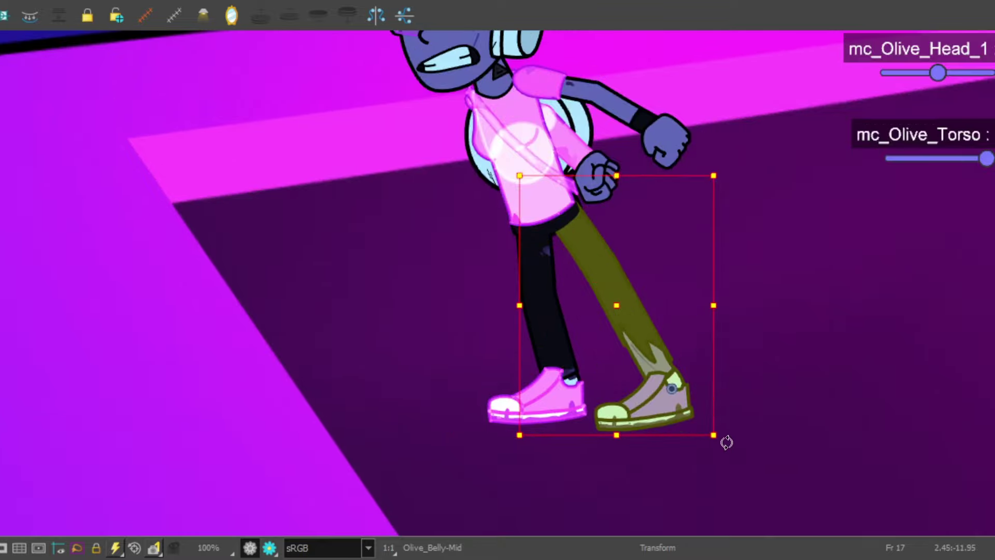
left_click_drag(685, 398, 679, 404)
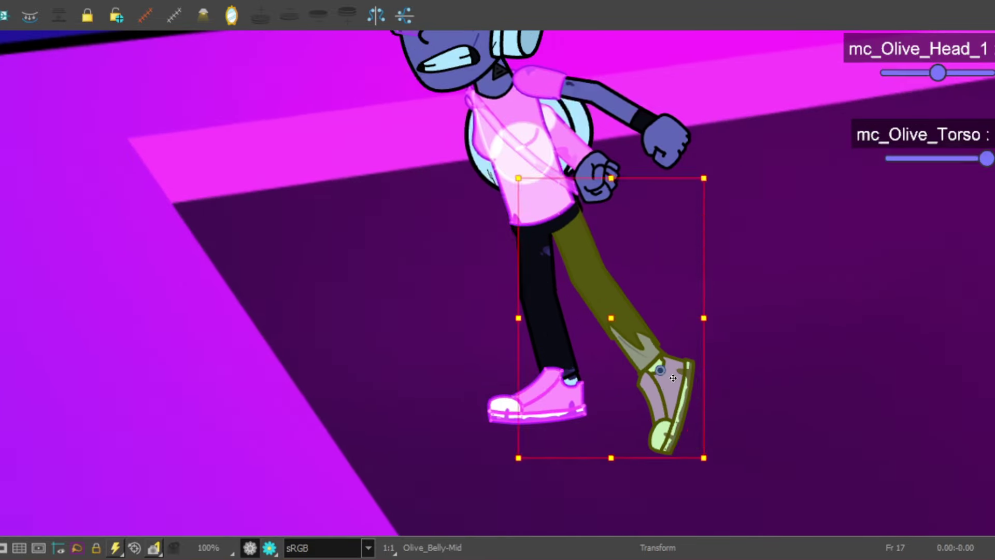
scroll(694, 358, "down", 5)
scroll(706, 429, "up", 6)
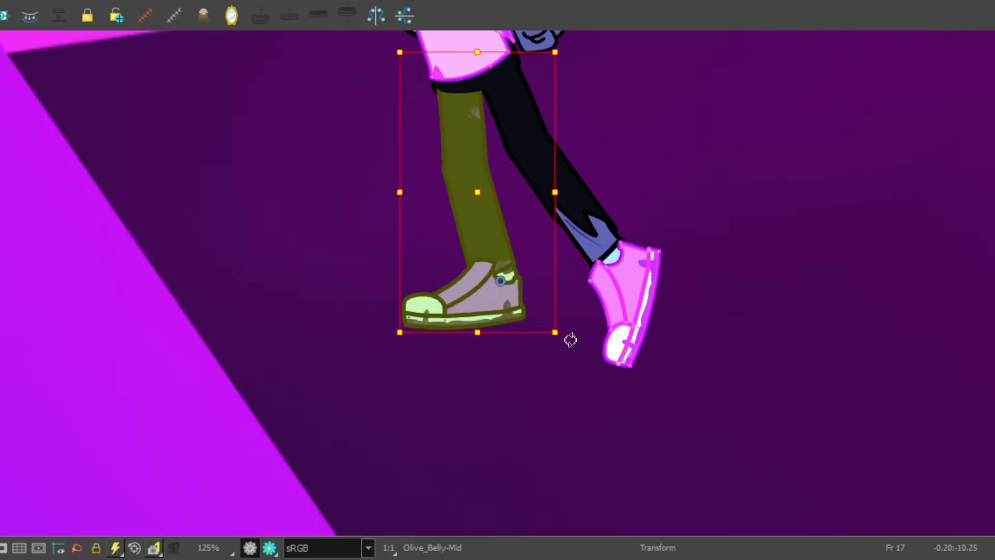
left_click_drag(570, 340, 558, 313)
Jump to frame 23 and play back the animation, stopping on frame 12.
scroll(558, 313, "down", 6)
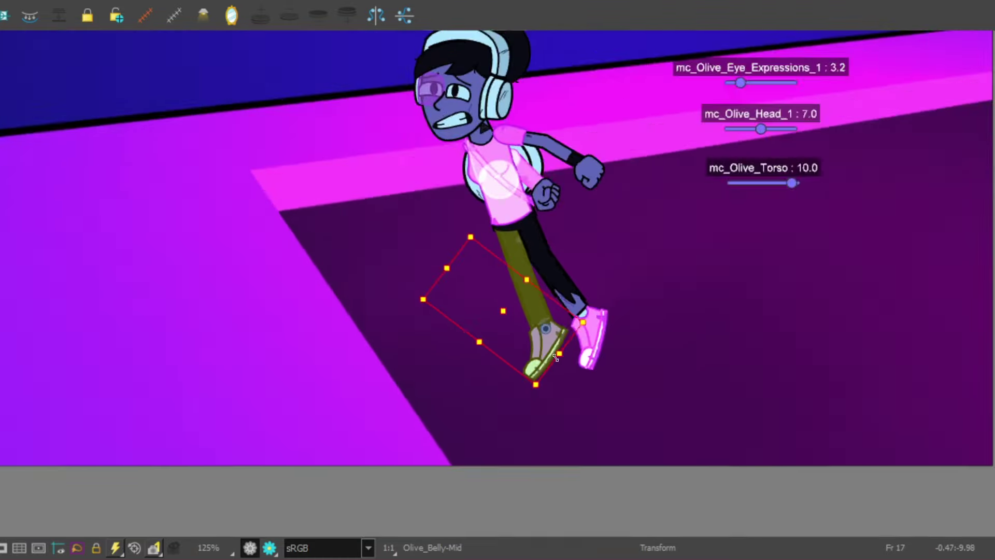
key("apostrophe")
key("Return")
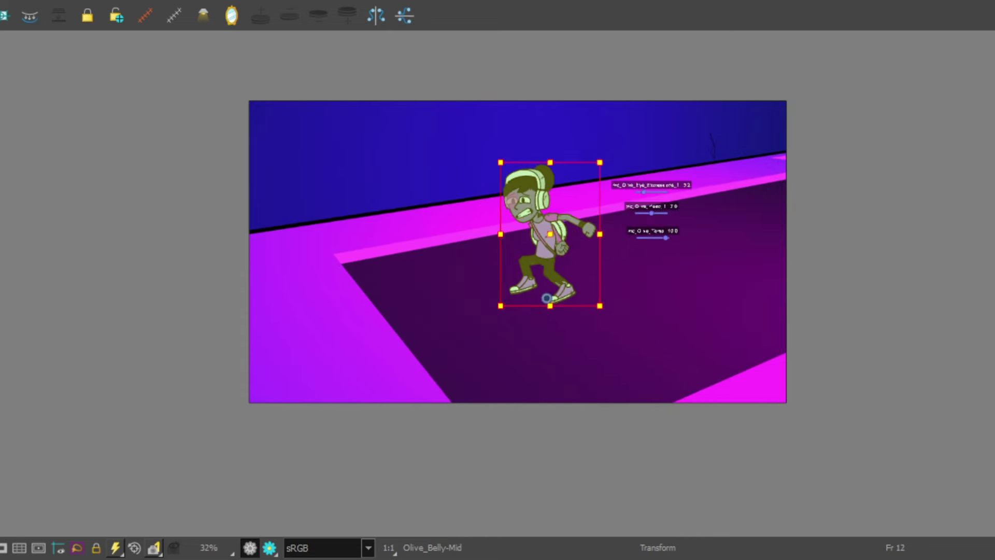
Select the whole figure and tilt Olive's entire body on frame 12.
left_click(537, 260)
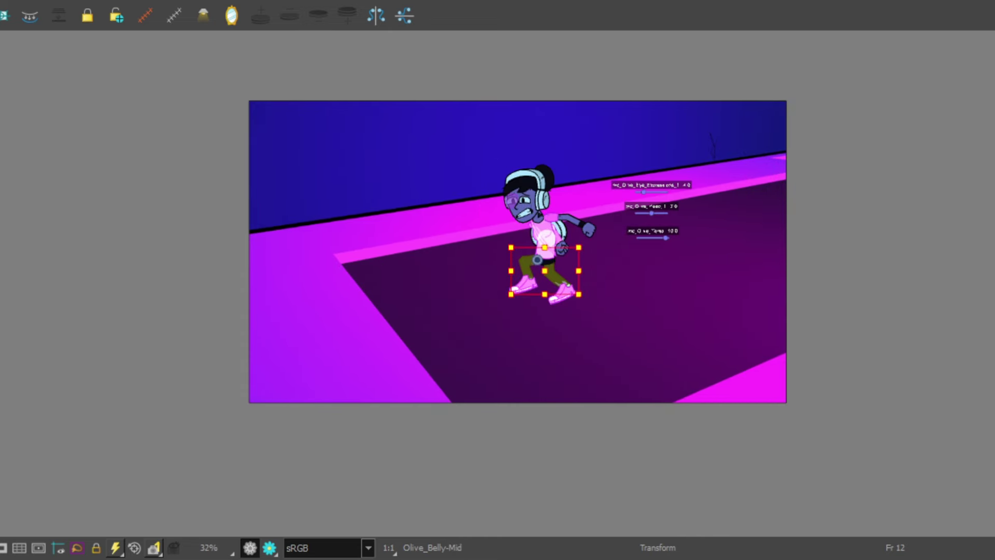
key("b")
scroll(532, 276, "up", 4)
left_click_drag(699, 331, 636, 362)
scroll(570, 261, "up", 2)
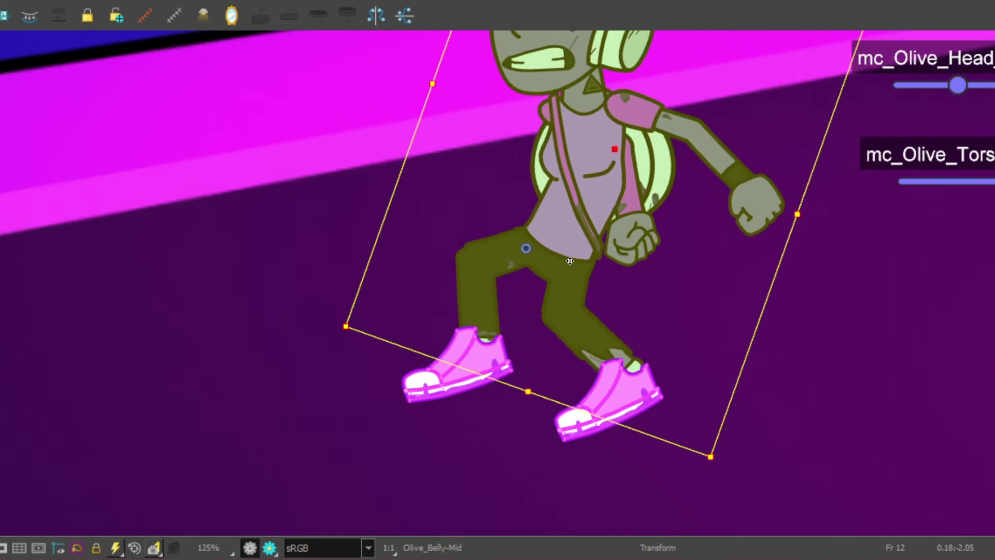
Swing the left leg and shoe forward about 45°, easing it slightly back.
key("shift+b")
left_click_drag(581, 412, 456, 497)
left_click_drag(691, 456, 472, 422)
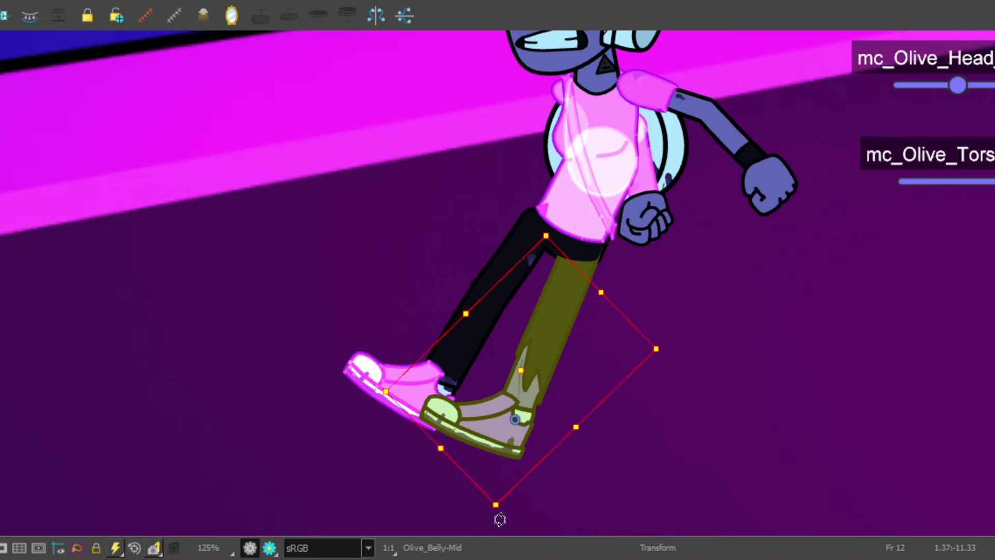
left_click_drag(500, 519, 549, 518)
key("shift+m")
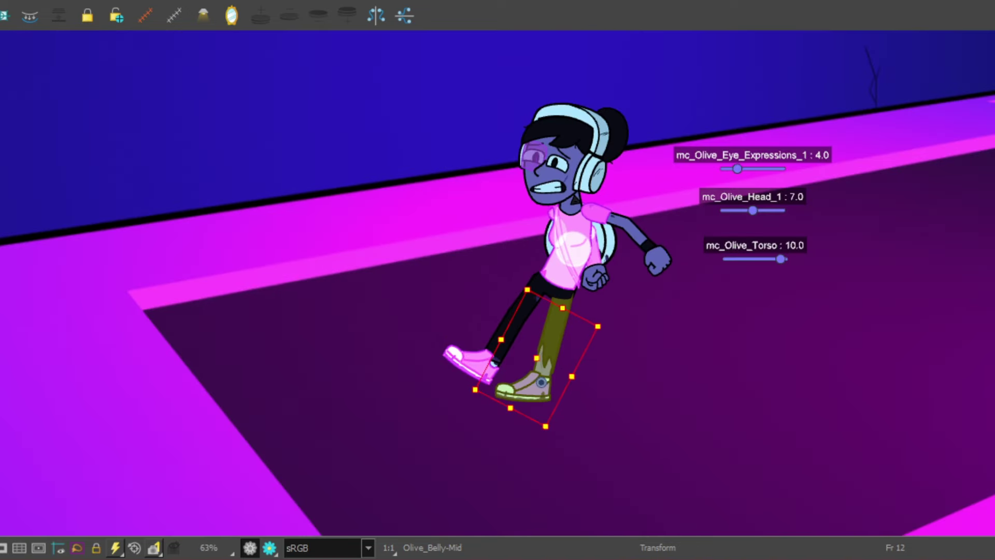
Lean Olive's upper body back about 40° and tilt her head counter-clockwise.
key("shift+m")
key("b")
left_click_drag(715, 67, 876, 305)
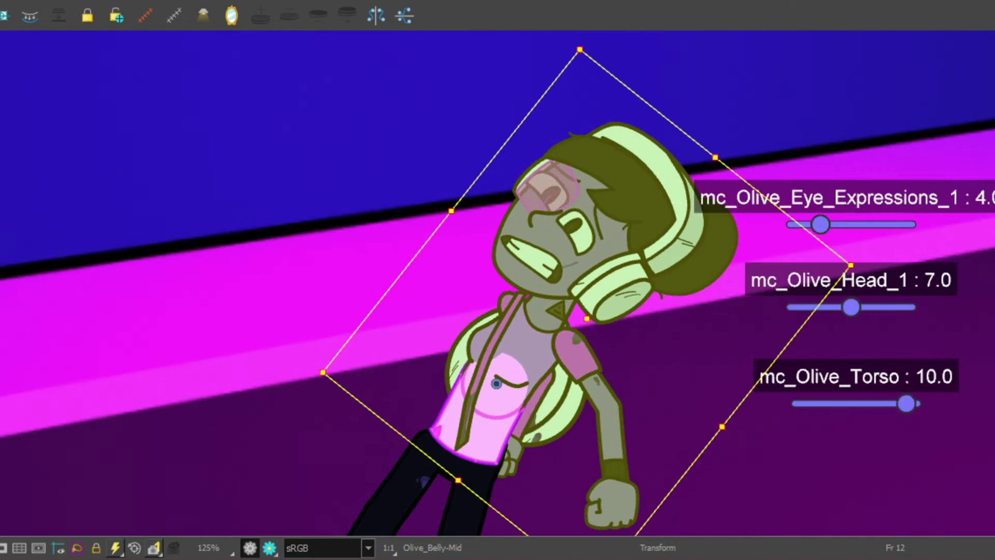
key("b")
left_click_drag(772, 88, 713, 27)
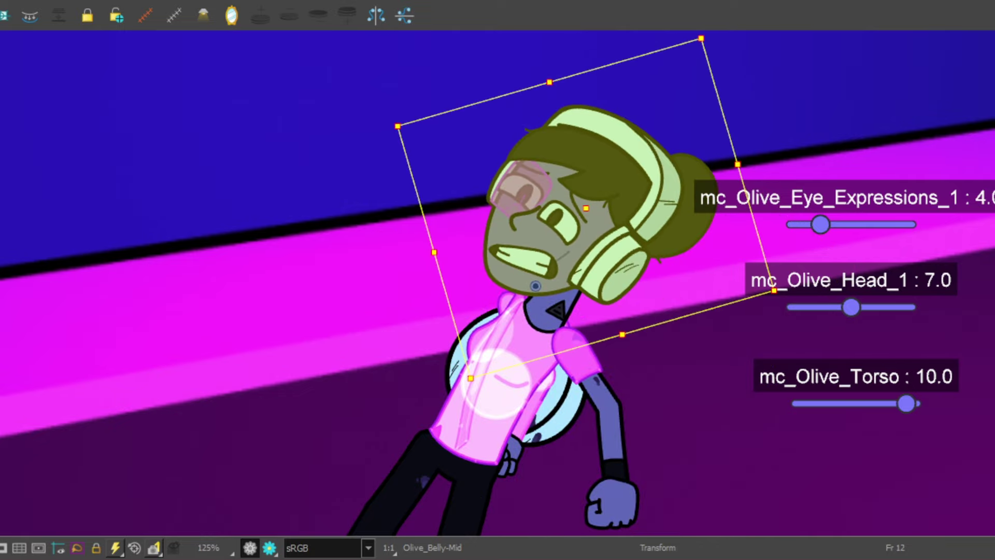
Check the eye and torso, then swing the back arm up and left overhead.
key("b")
scroll(560, 218, "up", 7)
scroll(551, 338, "down", 6)
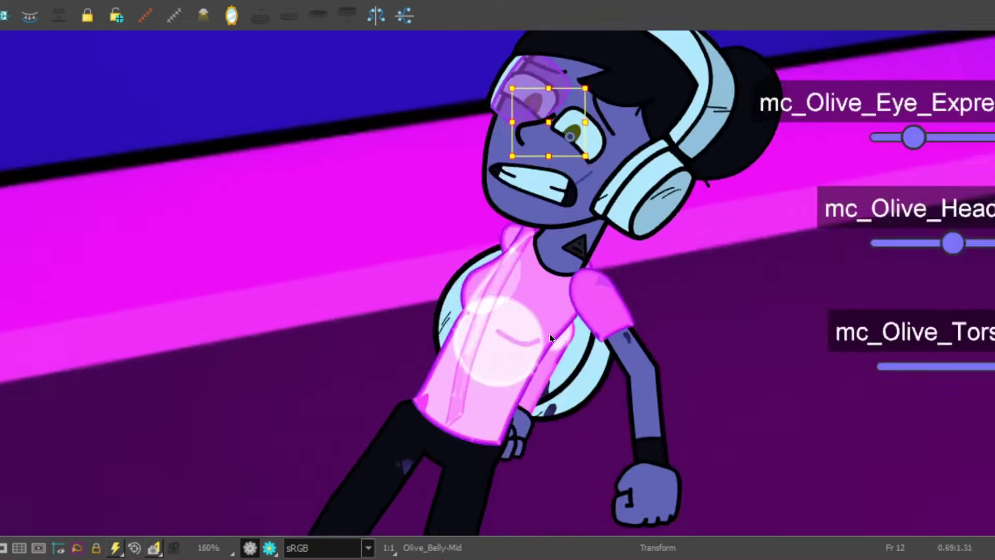
scroll(550, 338, "down", 4)
key("b")
key("b")
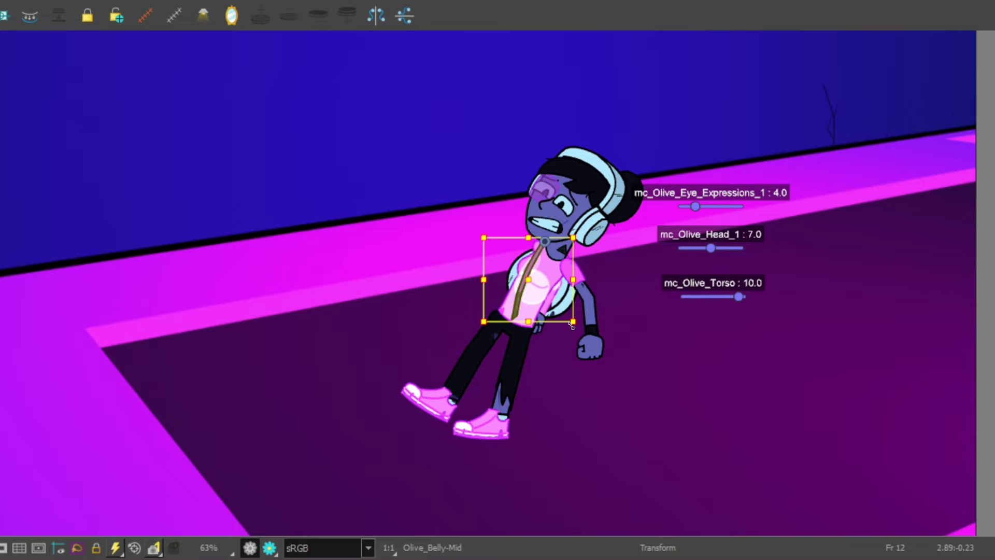
scroll(555, 304, "up", 4)
key("b")
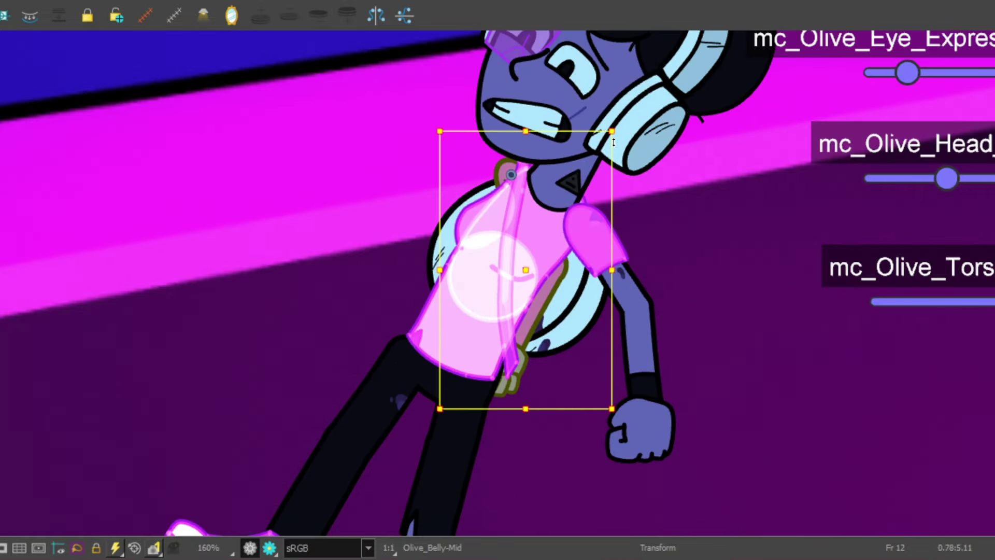
left_click_drag(627, 125, 415, 366)
Rotate the back arm behind Olive's head.
scroll(469, 230, "up", 5)
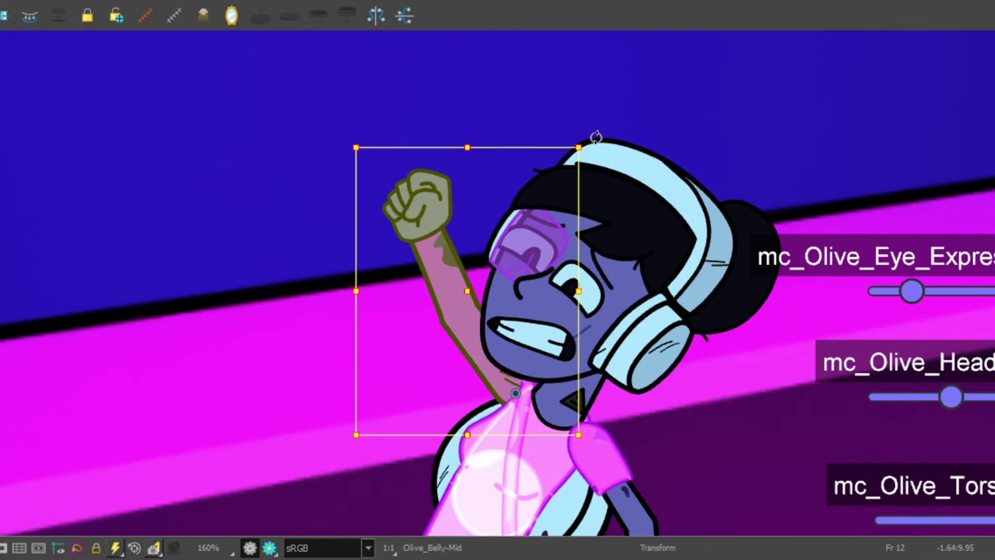
left_click_drag(596, 137, 710, 185)
scroll(705, 327, "down", 2)
Raise the front arm and rotate its forearm and hand behind the head.
key("slash")
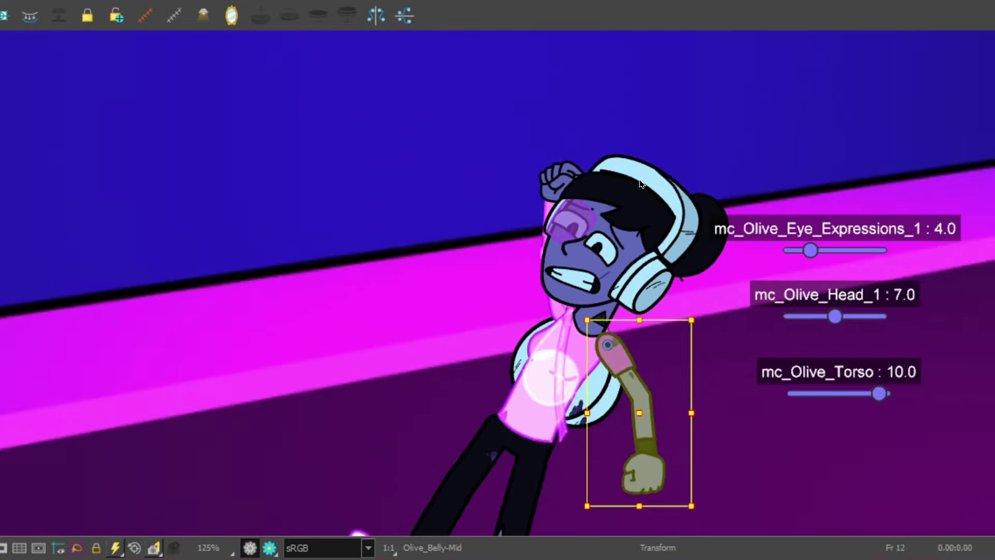
key("period")
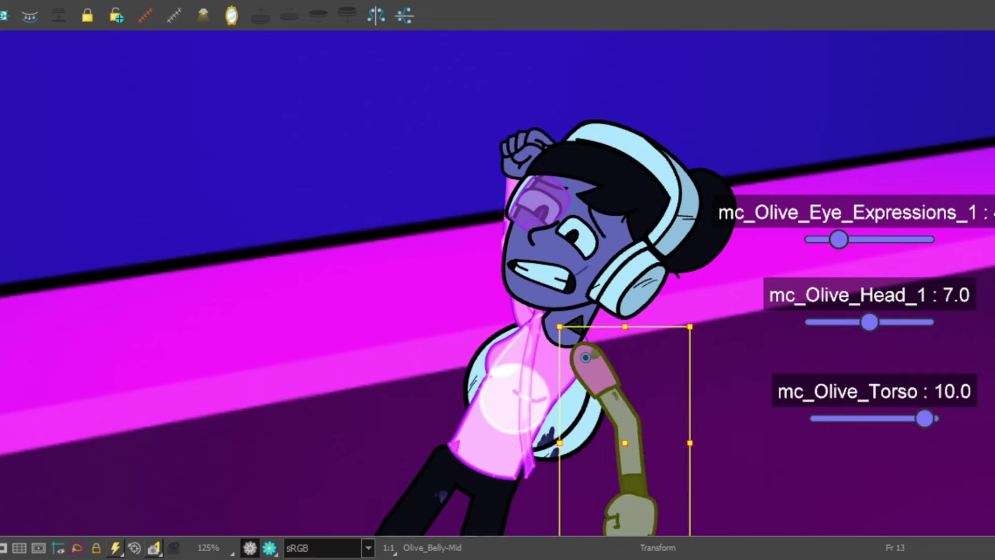
left_click_drag(699, 331, 505, 273)
key("b")
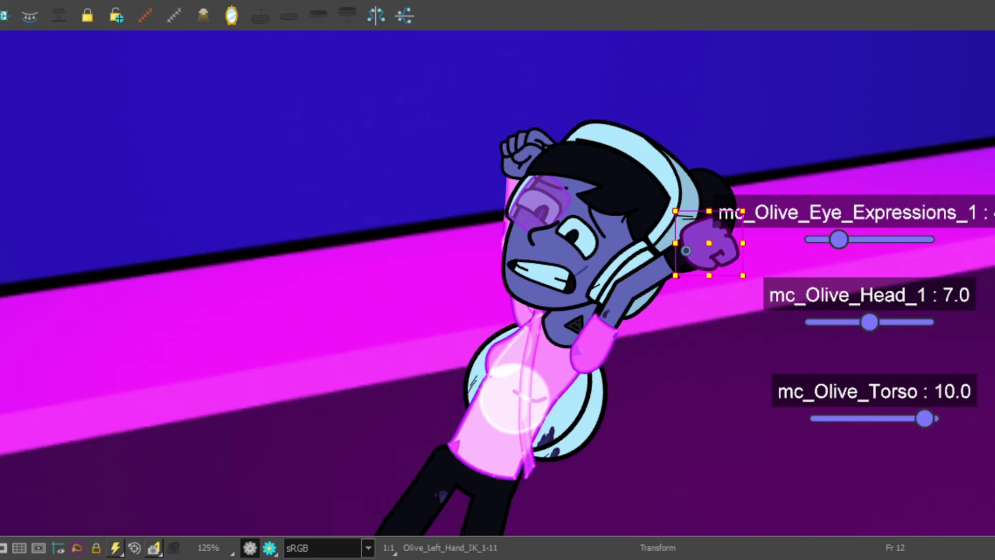
key("shift+b")
left_click_drag(745, 195, 751, 171)
Play back the animation, then zoom in and raise the left arm on frame 8.
scroll(752, 171, "down", 3)
key("Return")
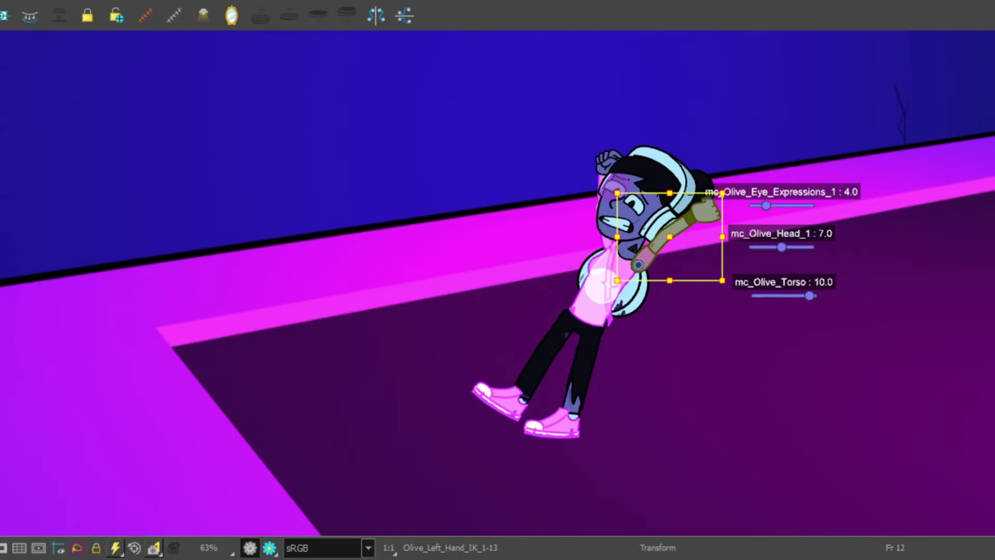
key("shift+z")
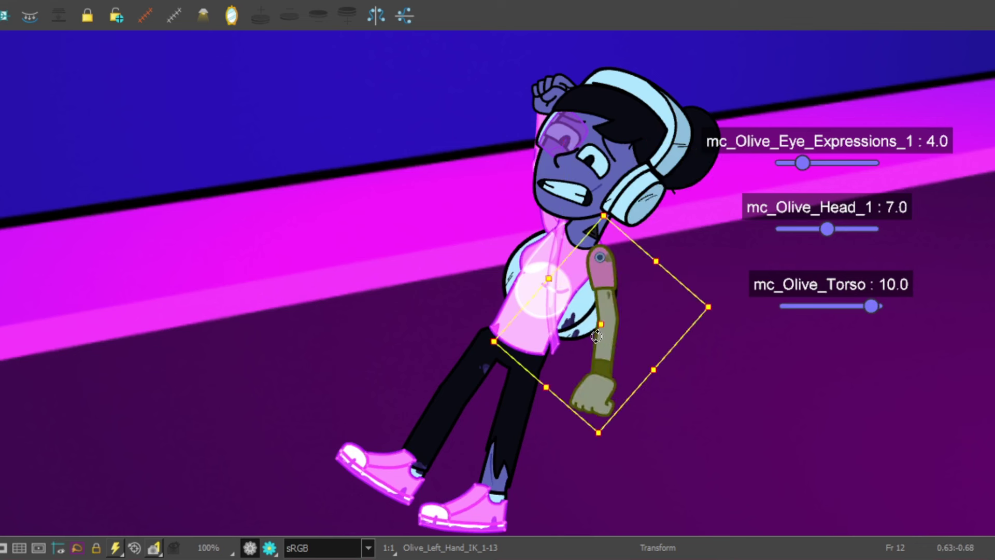
left_click_drag(581, 243, 518, 156)
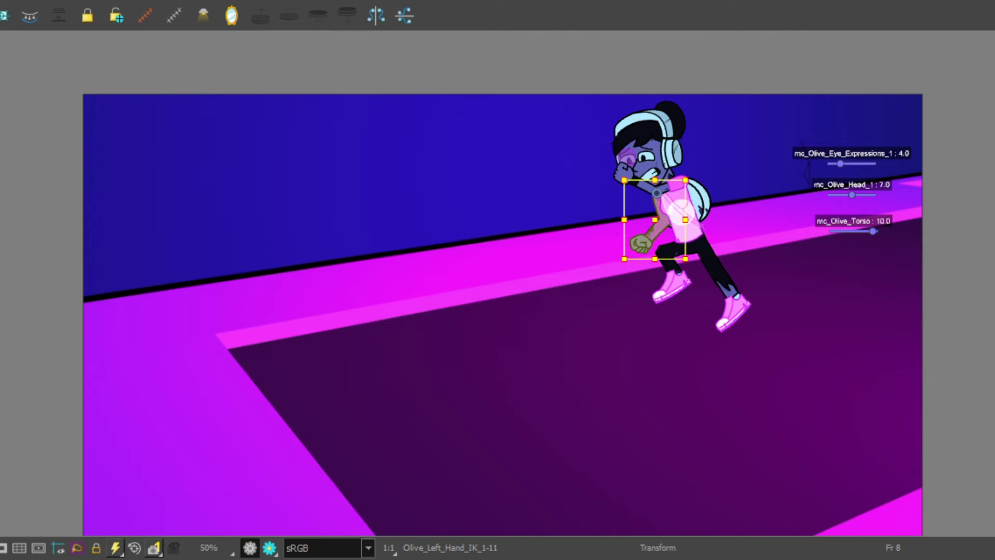
Swing the left arm up so the fist sits near Olive's face.
scroll(611, 153, "up", 2)
left_click_drag(659, 333, 590, 212)
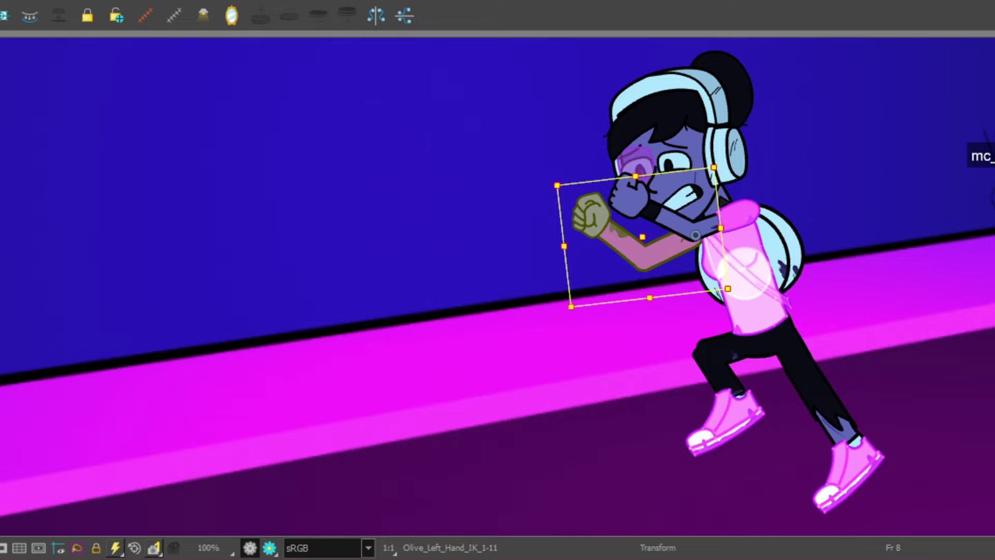
scroll(457, 429, "down", 2)
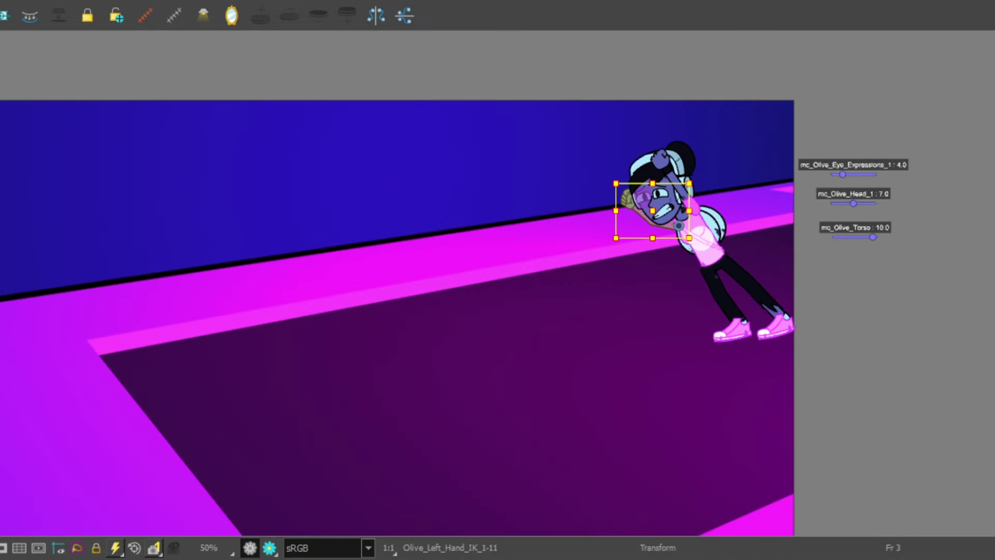
On frame 8, rotate the left leg counter-clockwise so it kicks back.
key("ctrl+a")
left_click(633, 204)
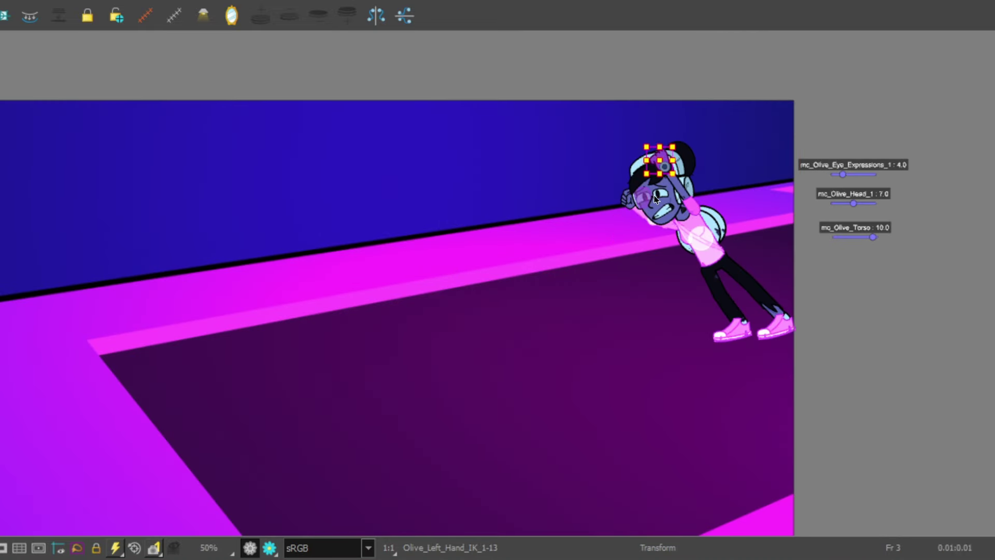
scroll(648, 218, "up", 3)
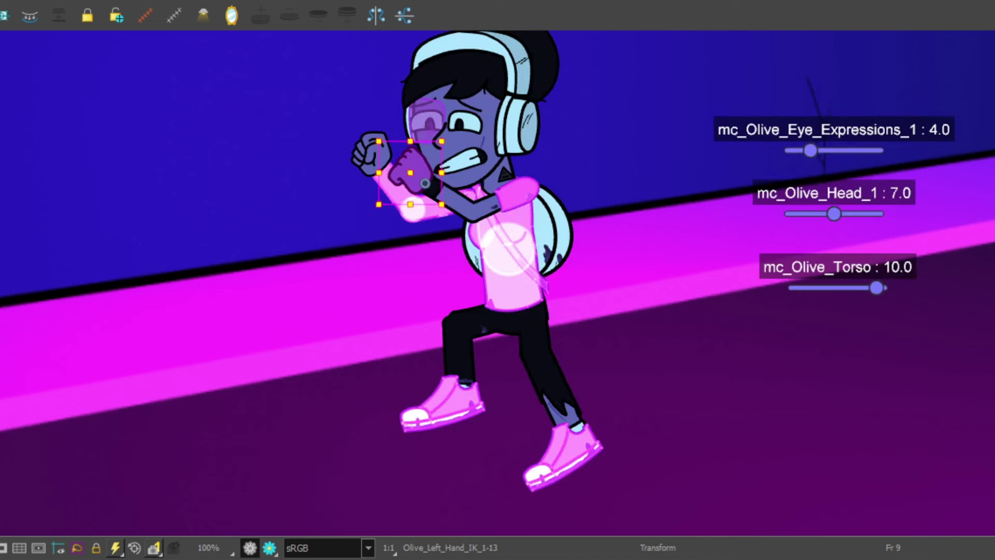
key("comma")
left_click(549, 357)
left_click_drag(622, 382, 725, 281)
Compare with frame 11, then raise Olive's left fist up in front of her face on frame 8.
scroll(724, 281, "up", 3)
scroll(724, 281, "down", 4)
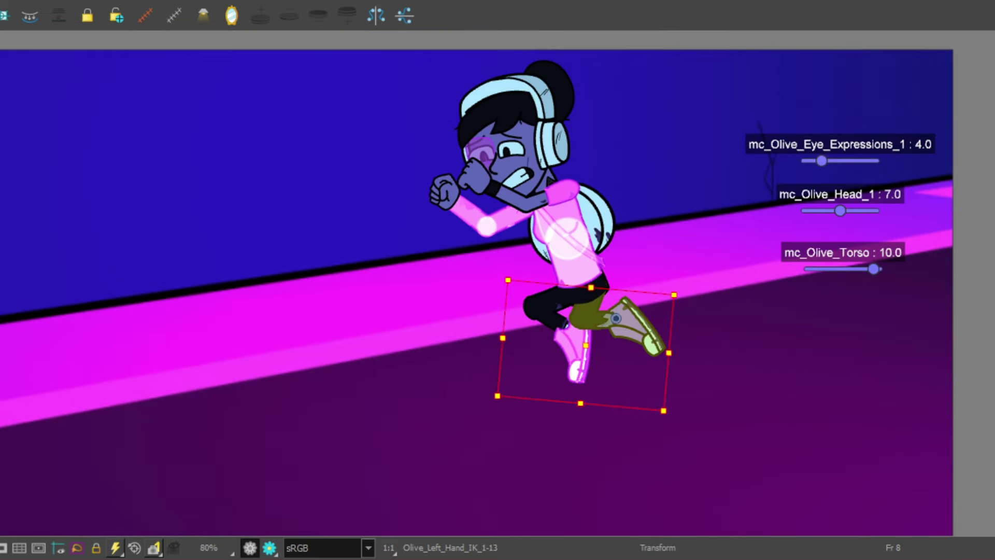
key("period")
key("period")
key("period")
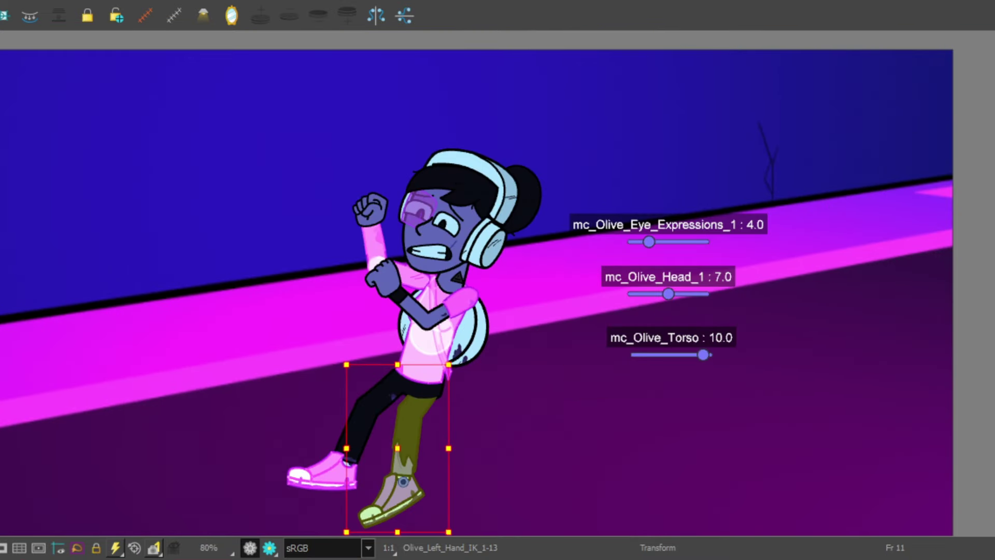
key("comma")
key("comma")
key("comma")
scroll(433, 107, "up", 4)
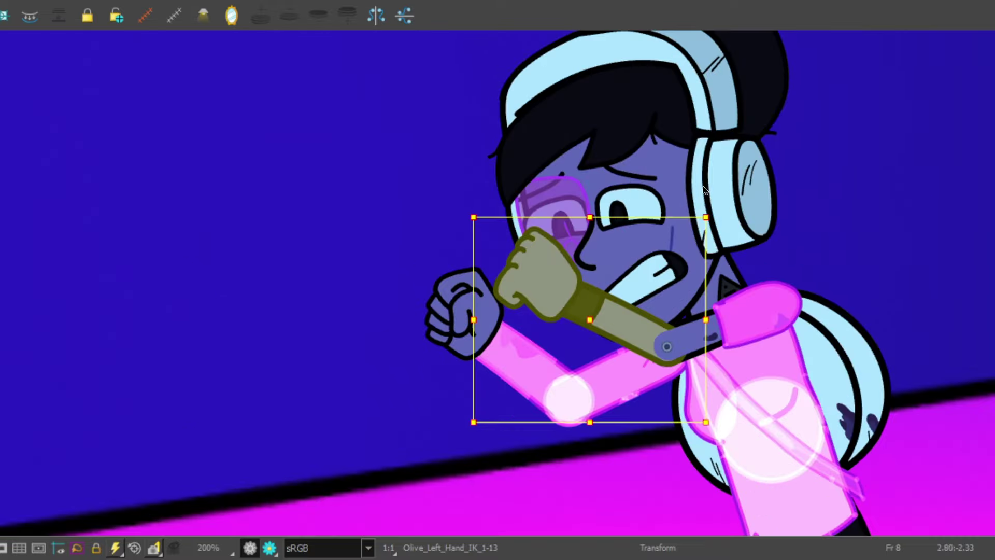
left_click_drag(482, 188, 467, 202)
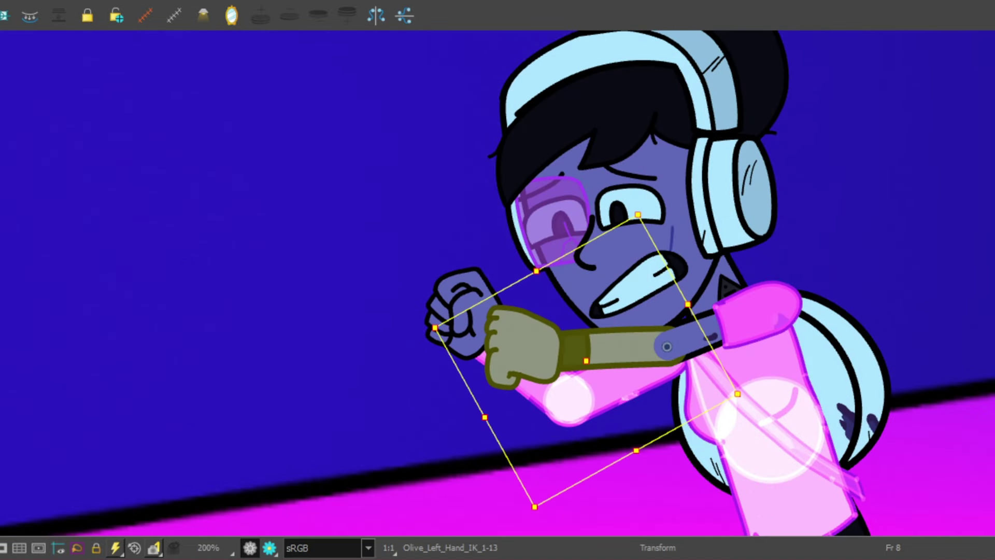
left_click_drag(524, 344, 512, 233)
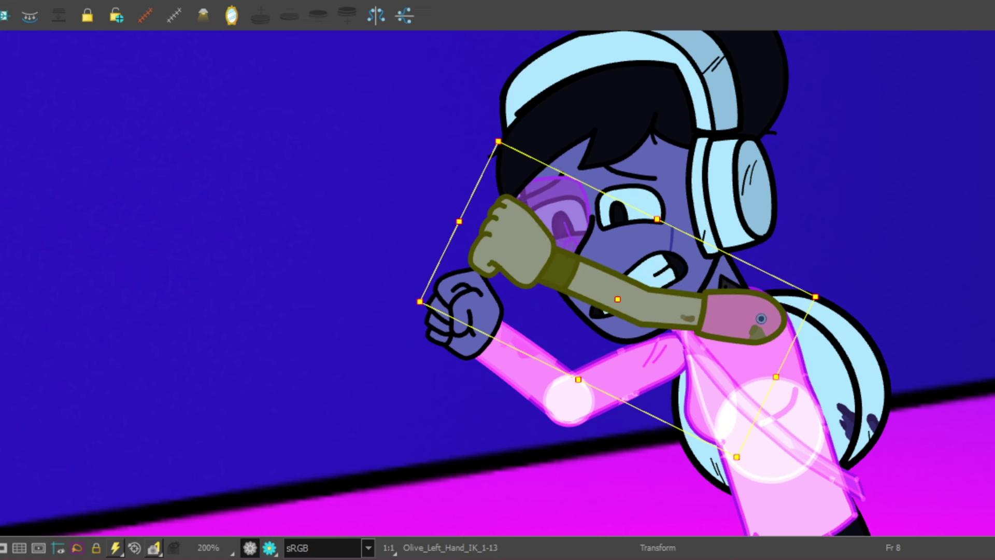
Extend Olive's right arm forward and swing the right fist upward.
left_click(459, 314)
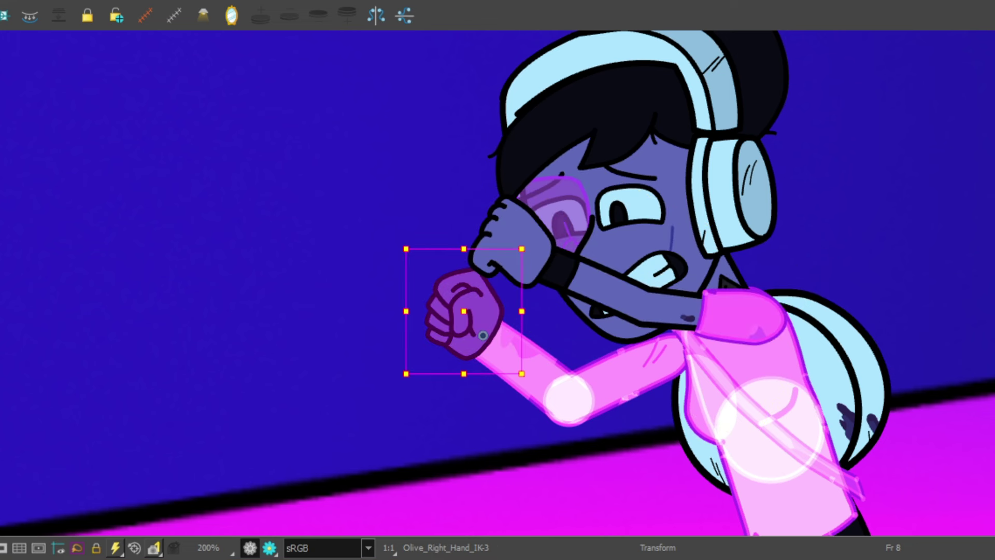
left_click_drag(462, 317, 430, 422)
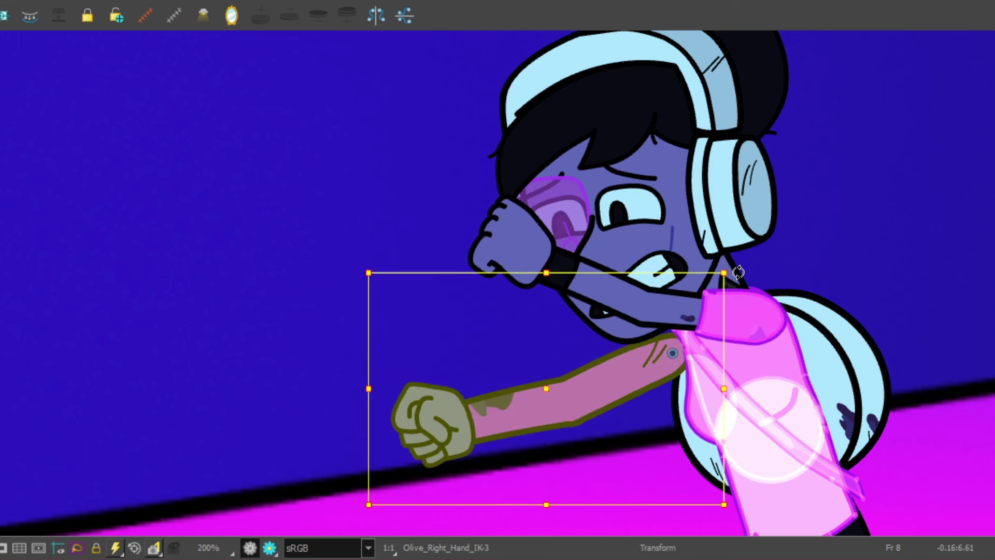
left_click_drag(738, 272, 451, 130)
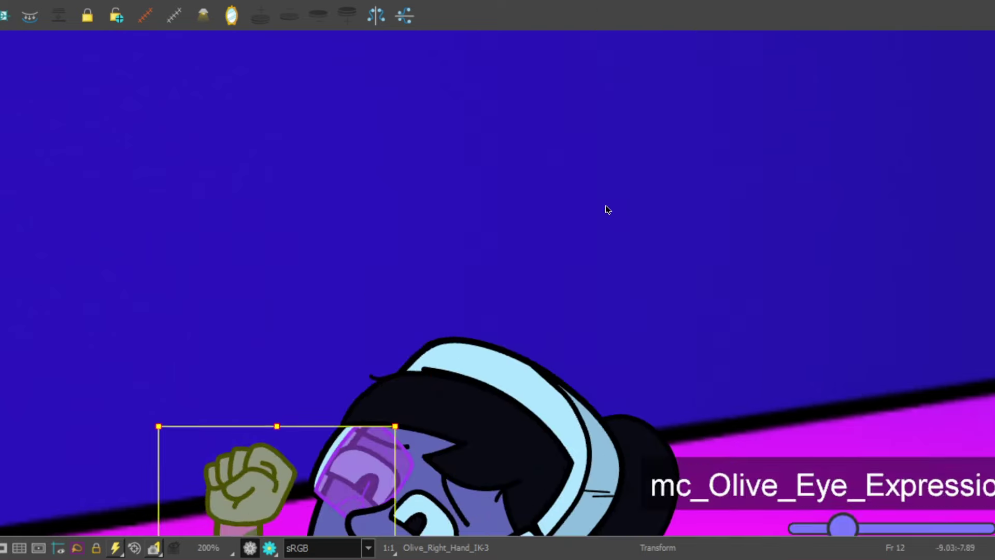
scroll(415, 333, "down", 5)
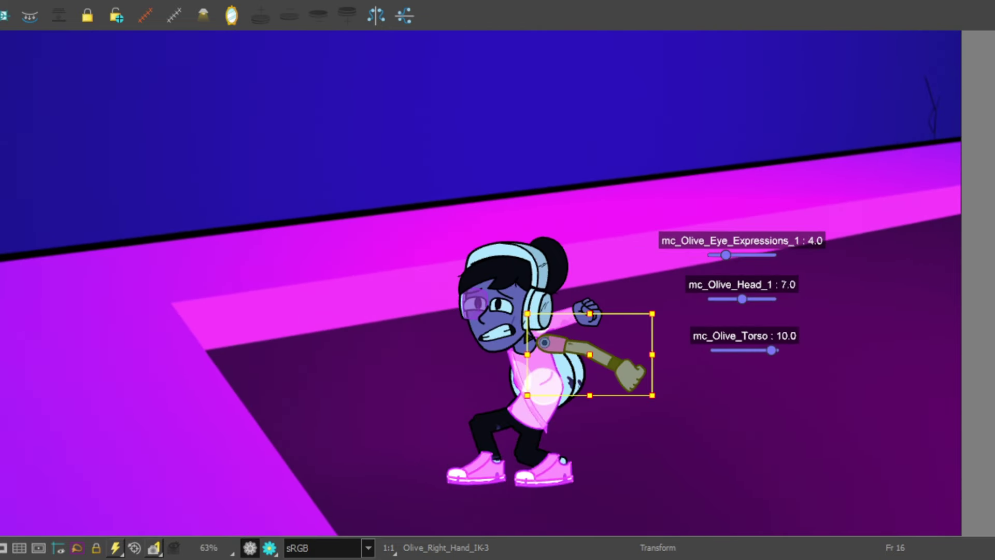
key("b")
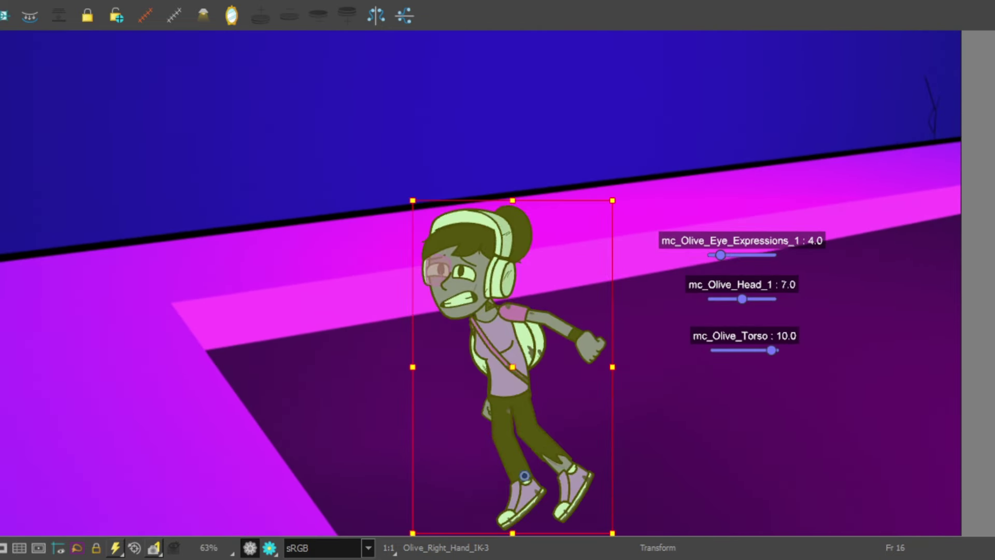
key("comma")
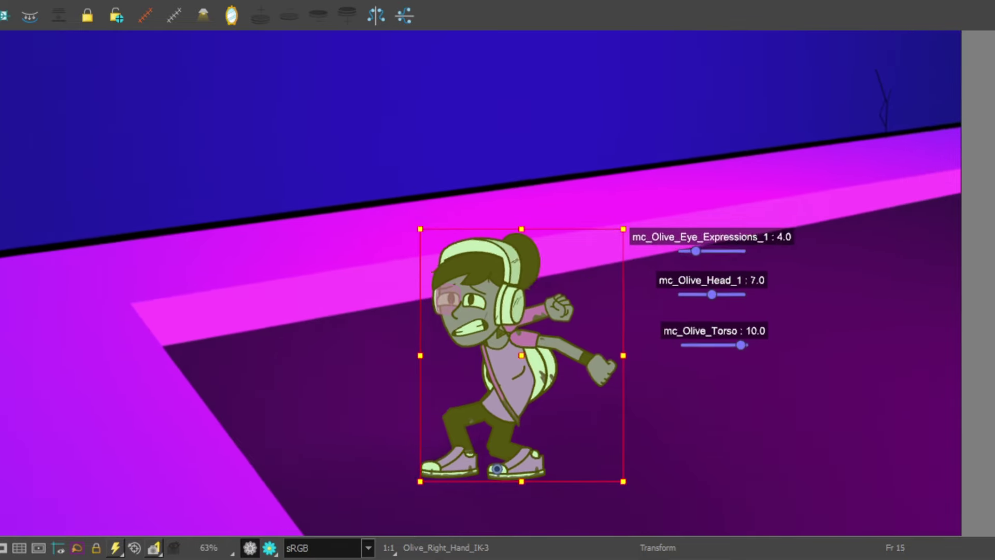
key("period")
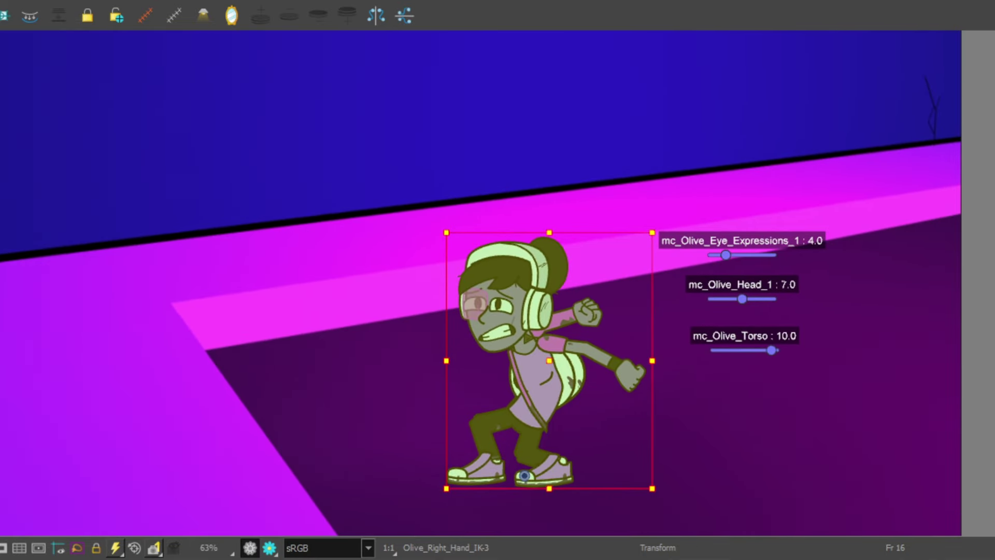
left_click(485, 436)
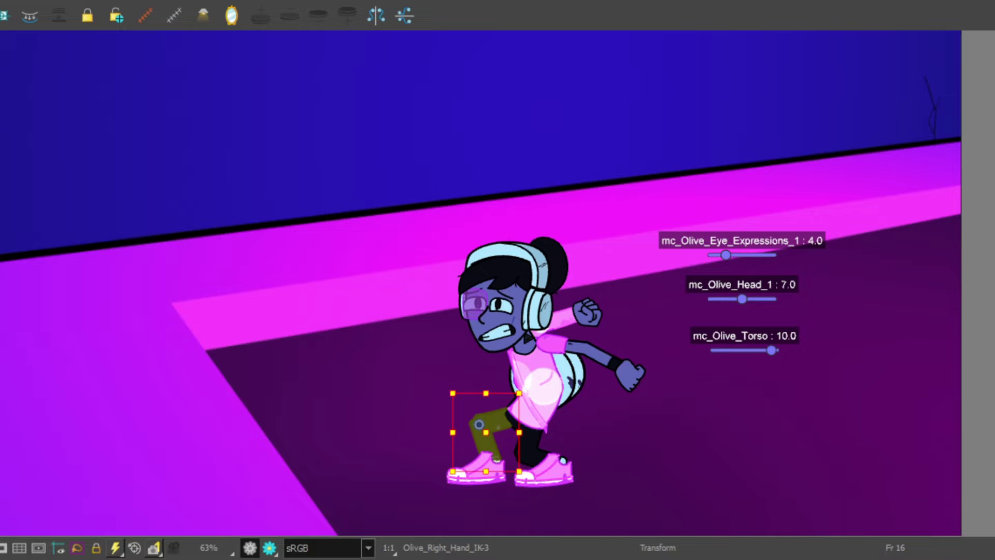
left_click(526, 446)
scroll(513, 457, "up", 5)
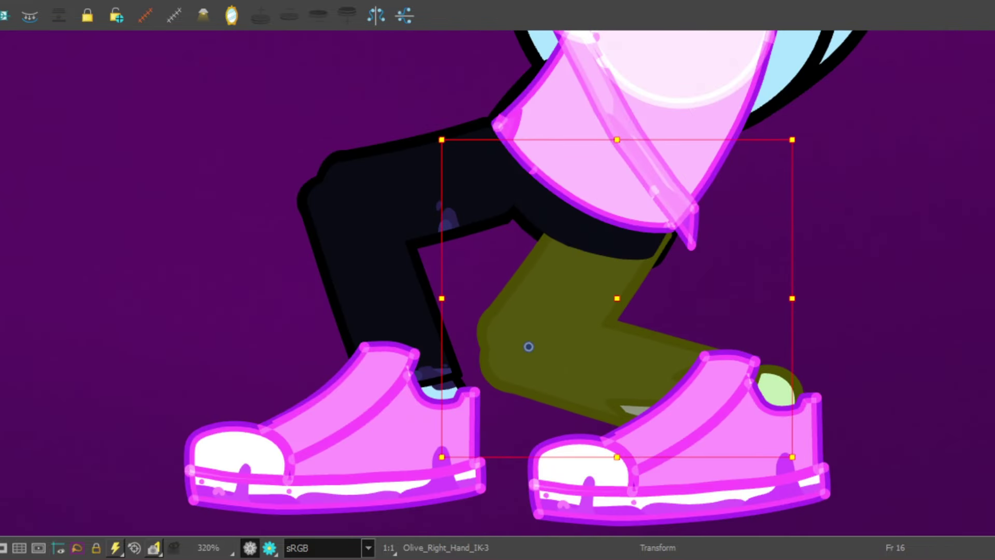
key("b")
key("period")
key("comma")
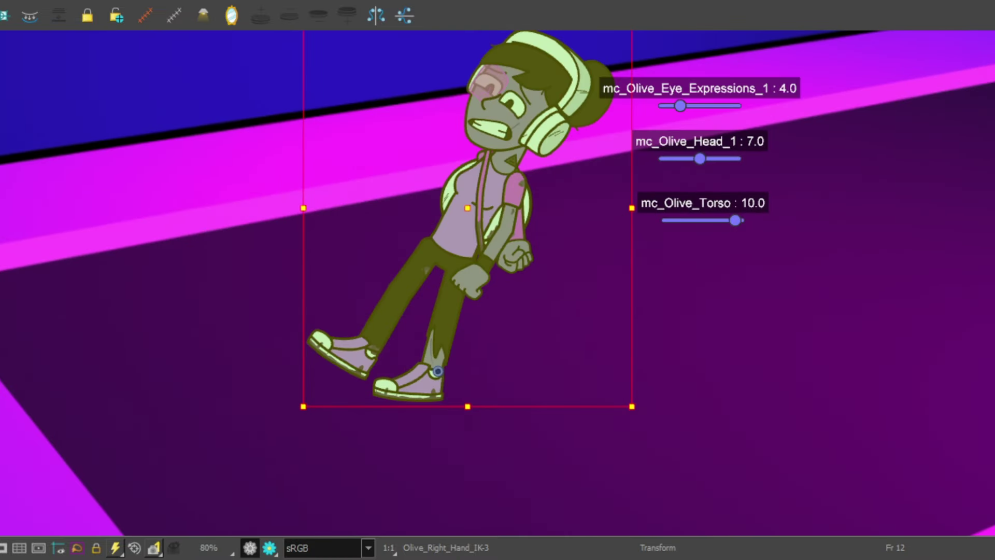
Select the hips on frame 13, then rotate Olive's upper body forward on frame 16.
key("period")
key("shift+b")
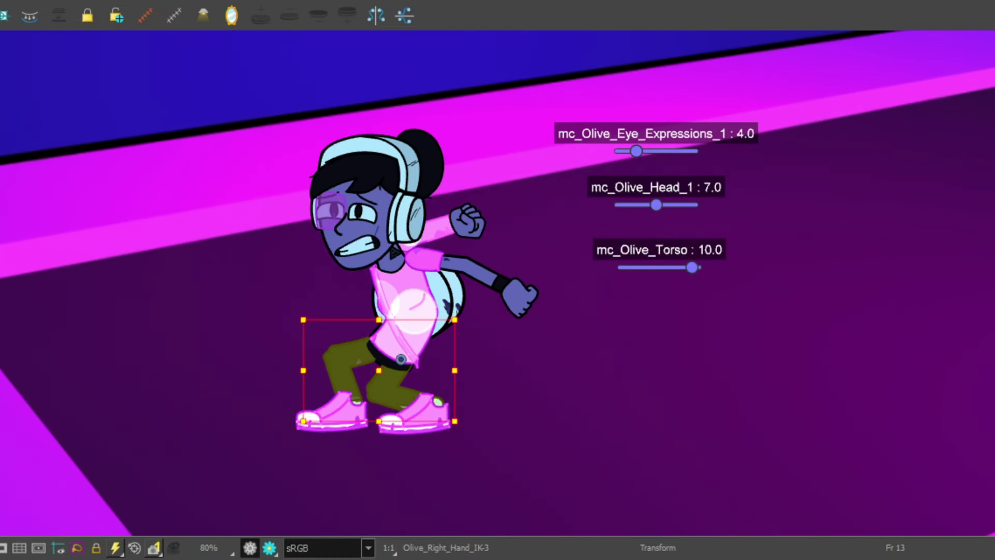
scroll(360, 424, "up", 3)
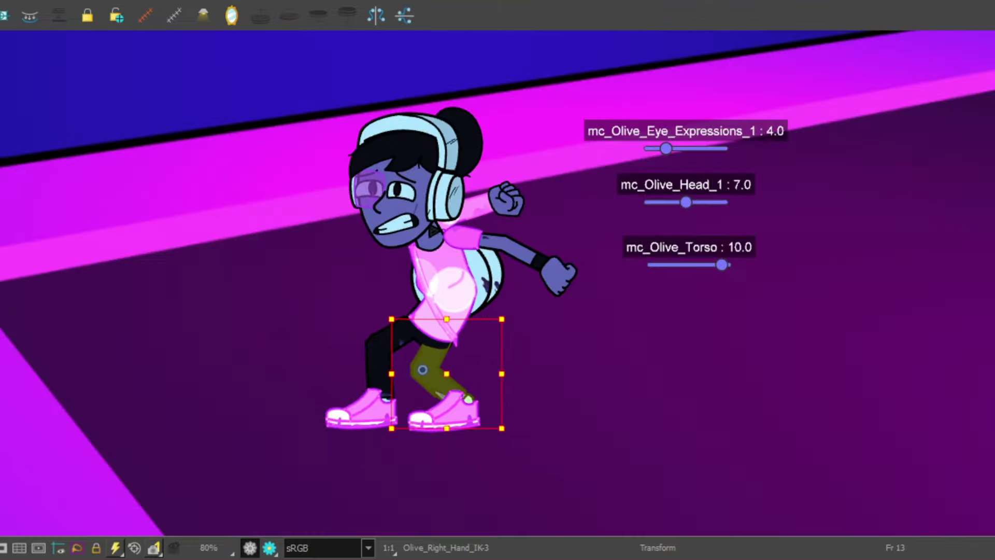
key("b")
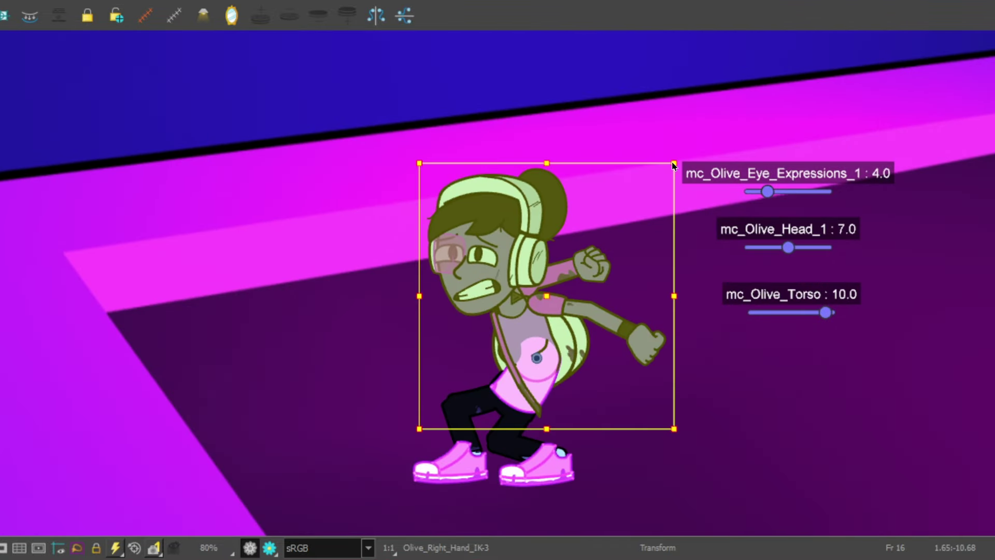
left_click_drag(688, 163, 643, 139)
scroll(547, 396, "up", 3)
scroll(547, 397, "down", 2)
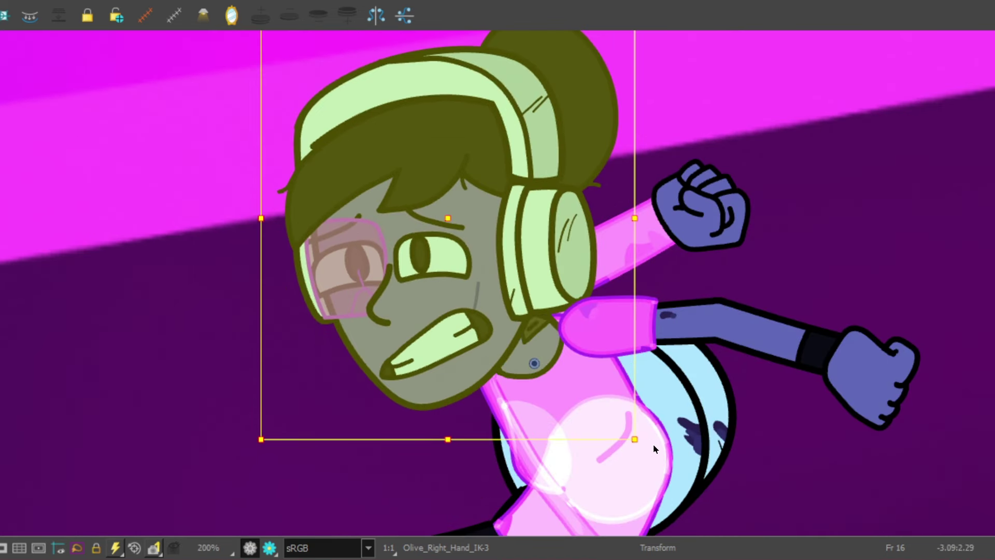
Tilt the head about 5° counter-clockwise and rotate the left forearm around the elbow.
mouse_move(535, 370)
left_mouse_down()
mouse_move(531, 358)
mouse_move(536, 370)
left_mouse_up()
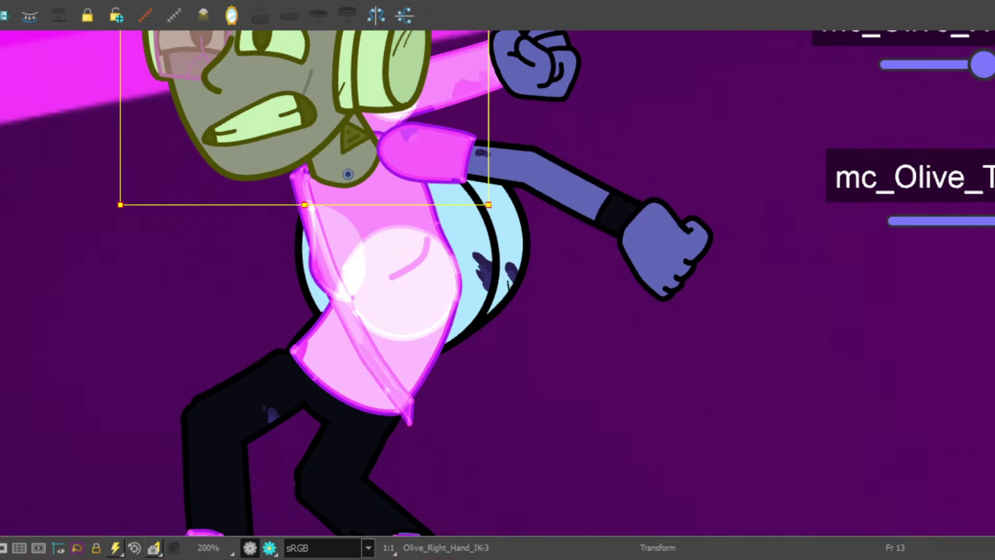
left_click(664, 248)
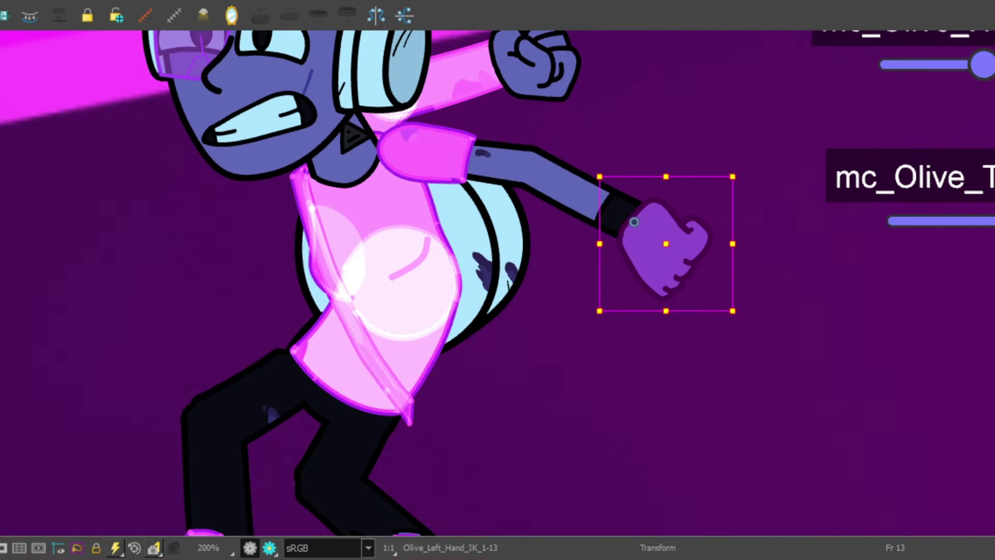
key("b")
scroll(661, 177, "down", 2)
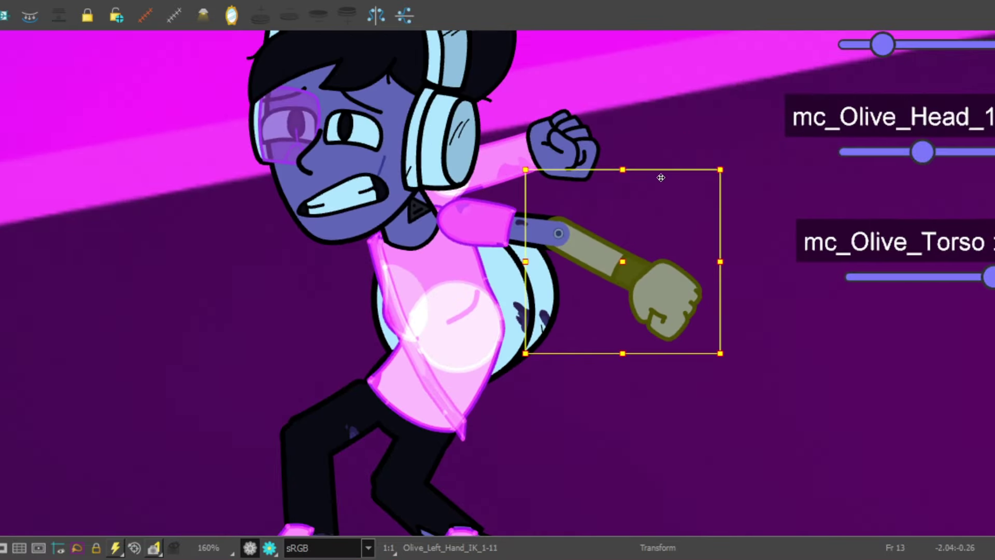
scroll(661, 178, "down", 2)
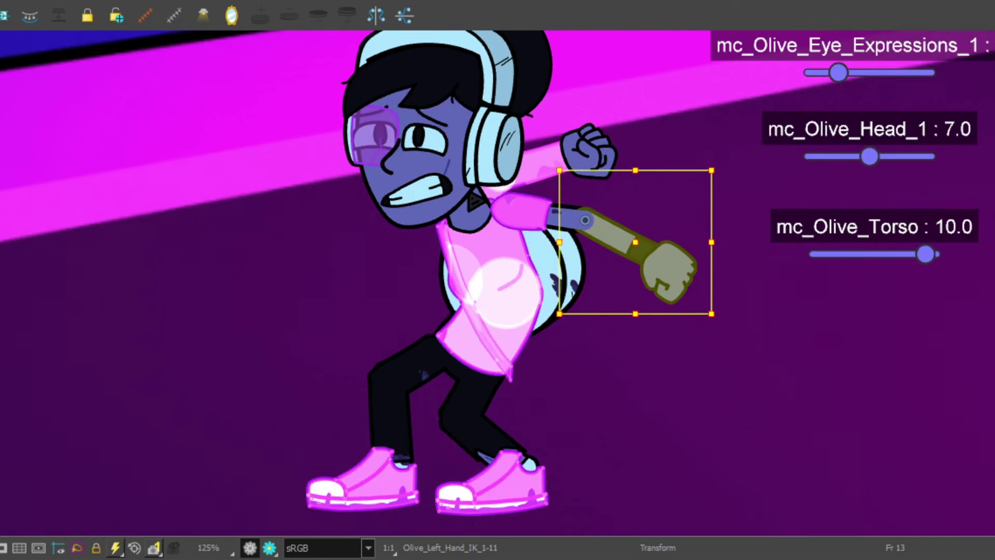
key("ctrl+z")
left_click_drag(640, 100, 616, 121)
Check the right-hand IK piece, then step through frames 11, 13 and 16.
left_click(586, 165)
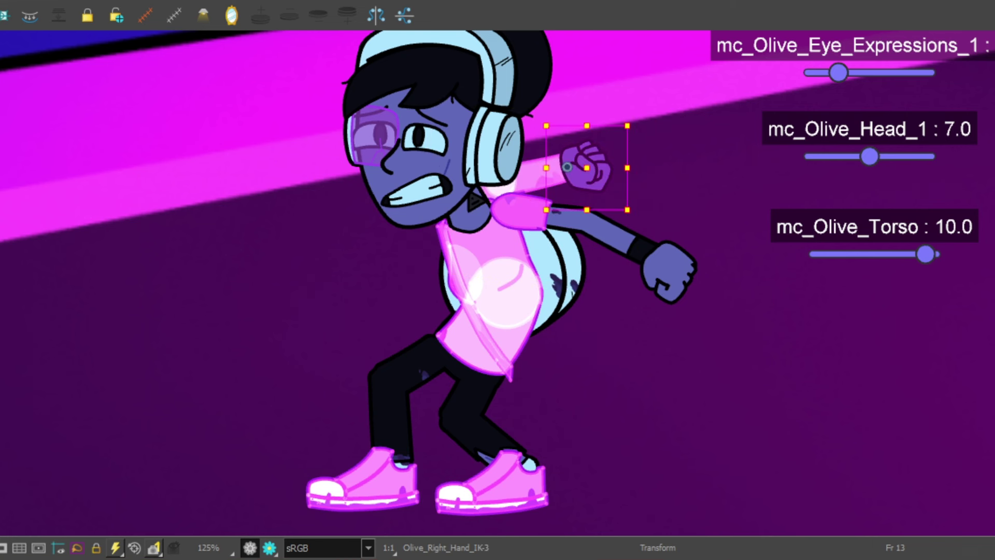
left_click(585, 165)
scroll(565, 239, "up", 4)
scroll(565, 240, "down", 5)
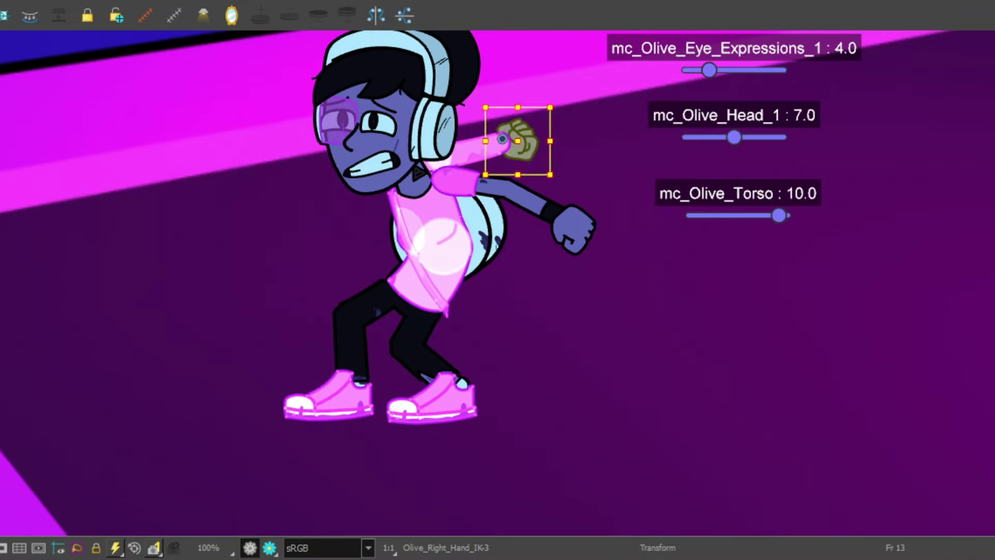
key("Escape")
scroll(452, 238, "down", 2)
scroll(452, 238, "up", 2)
scroll(452, 238, "down", 2)
scroll(452, 239, "up", 2)
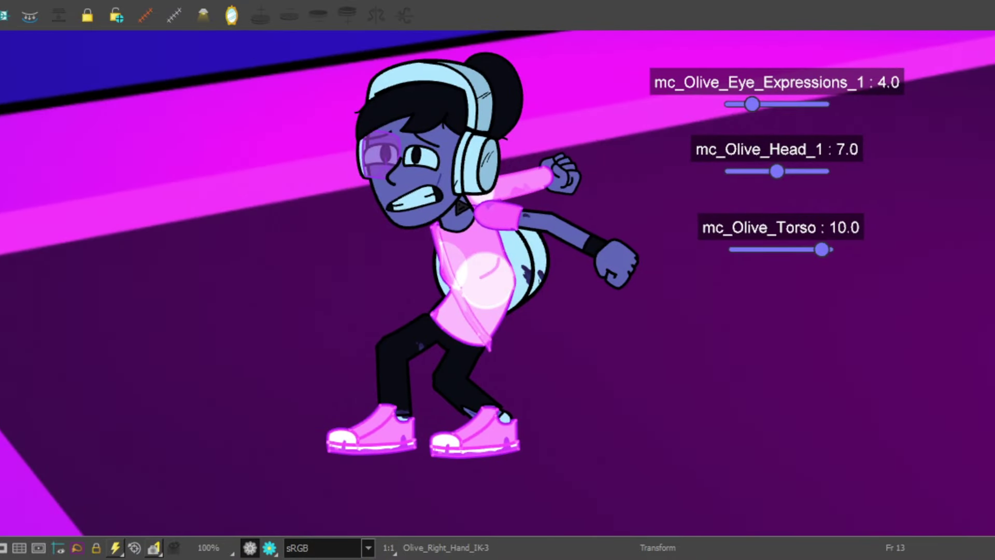
left_click(561, 173)
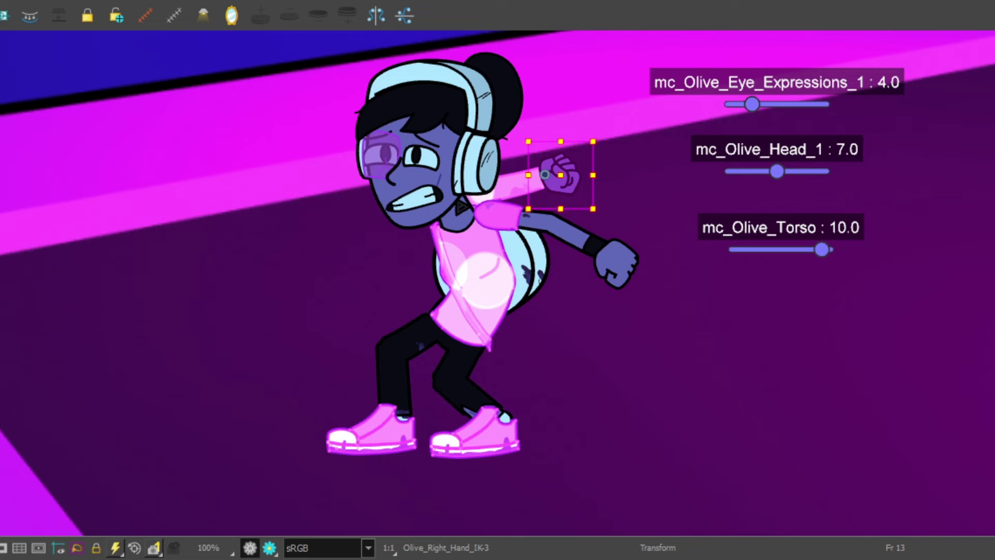
key("comma")
key("comma")
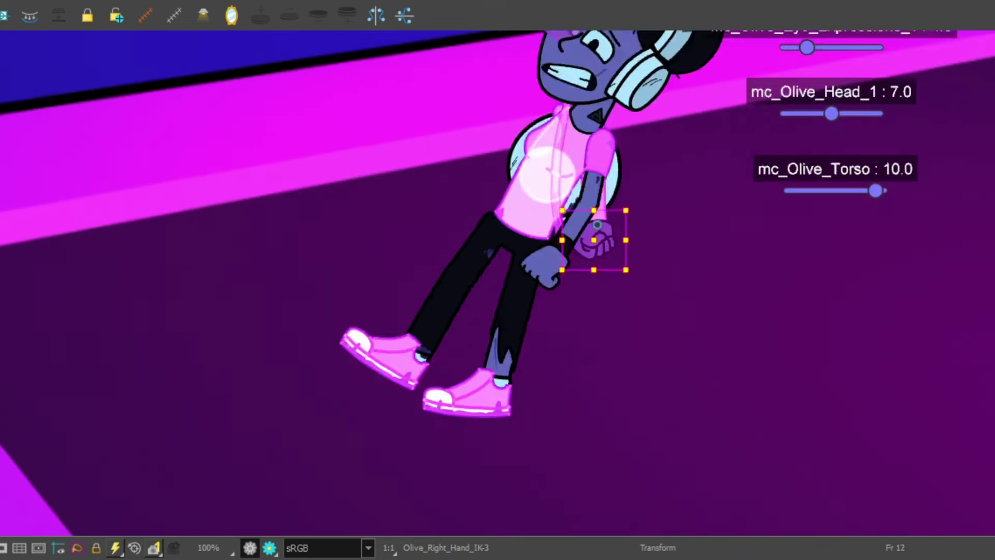
key("period")
key("period")
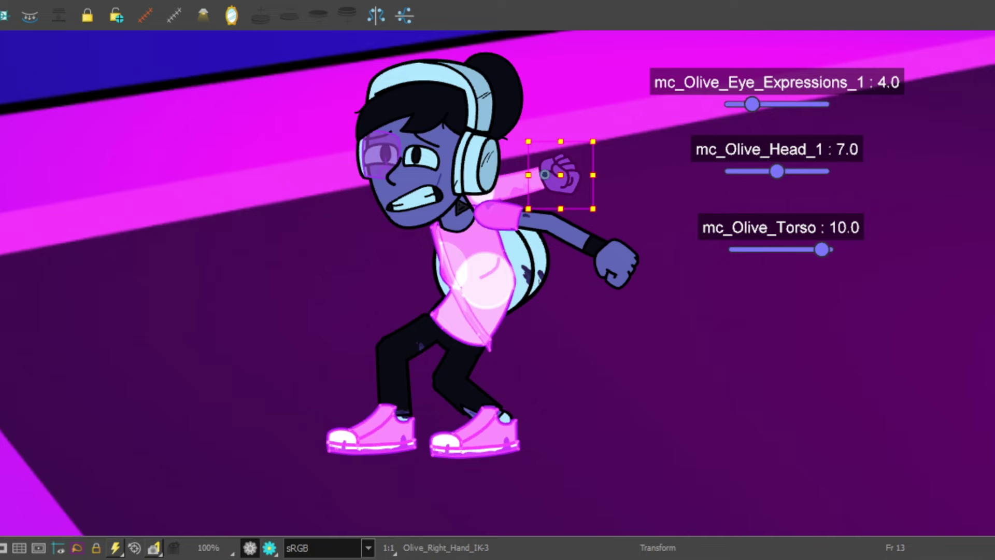
key("period")
key("period")
key("period")
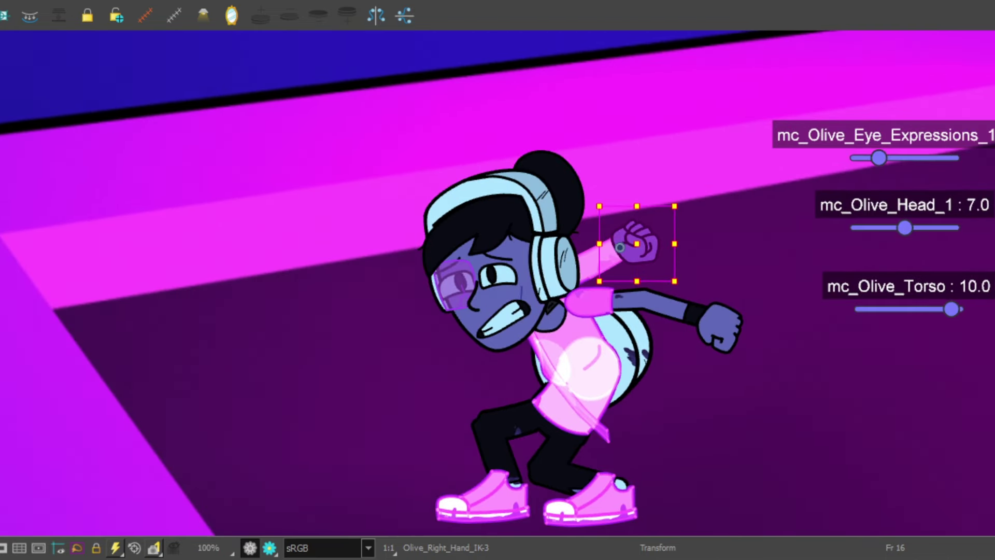
Try rotating the right forearm and whole arm, then restore the raised-fist pose.
key("b")
left_click_drag(673, 171, 515, 274)
scroll(751, 224, "up", 2)
key("shift+b")
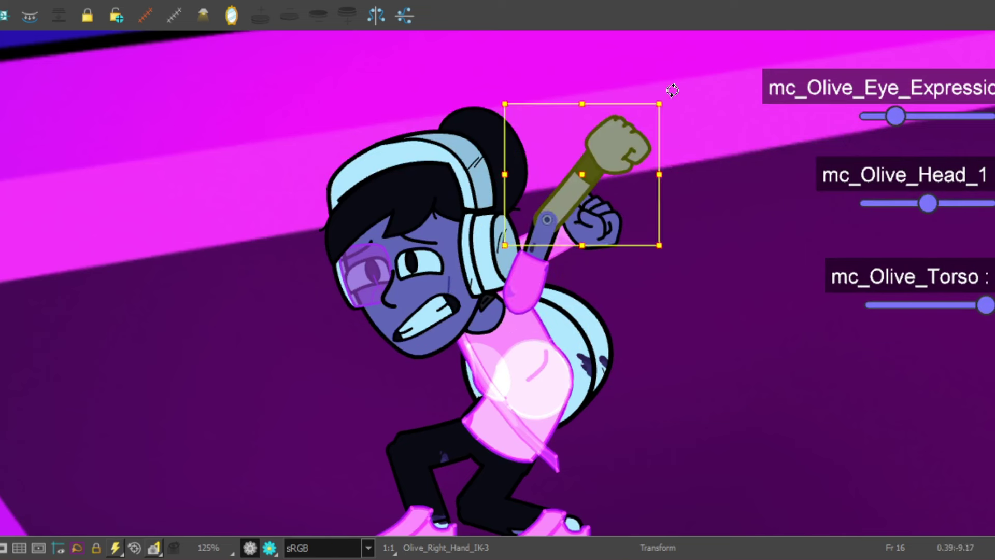
left_click_drag(672, 91, 709, 221)
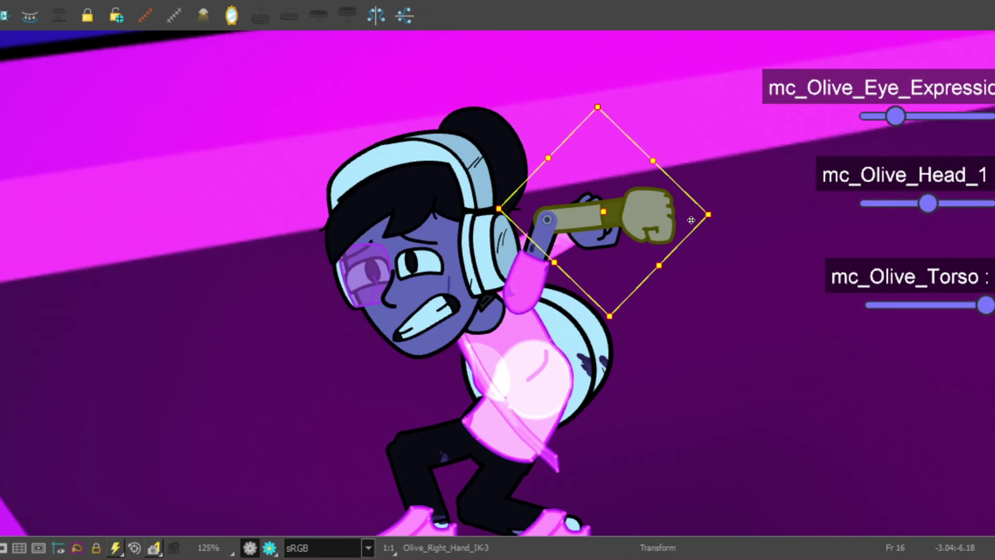
key("b")
left_click_drag(544, 232, 518, 451)
key("ctrl+z")
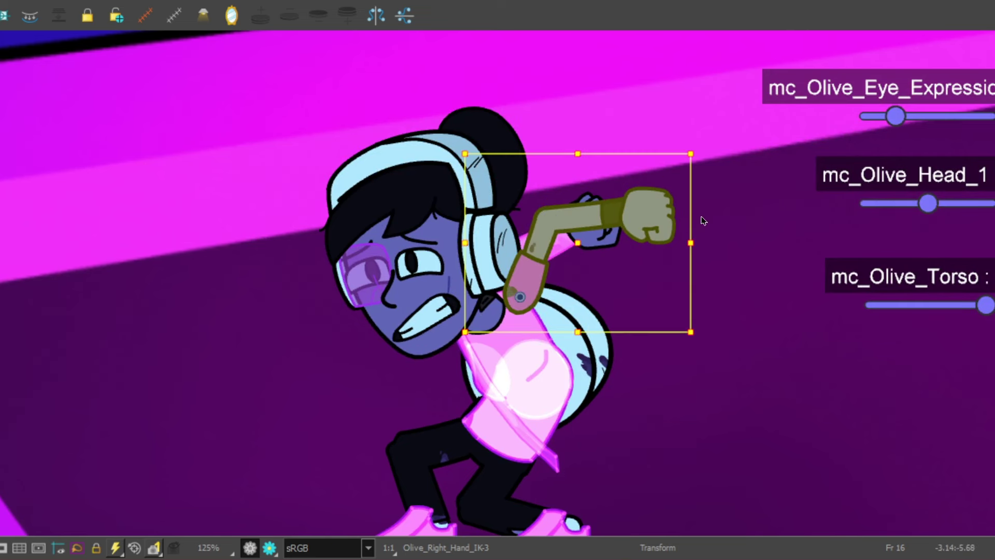
left_click_drag(701, 140, 719, 167)
key("ctrl+z")
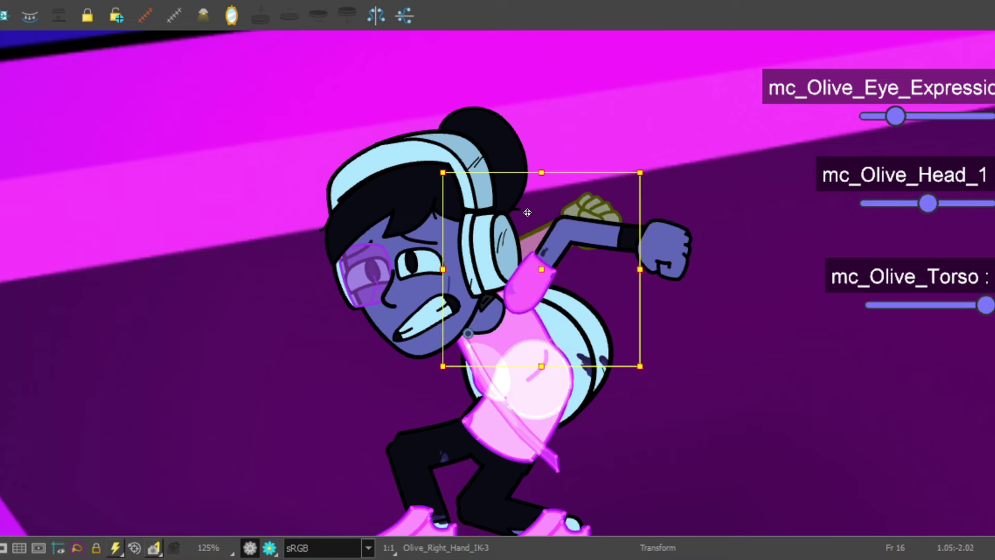
On frame 12, swing the back fist up across Olive's torso.
key("2")
key("1")
key(";")
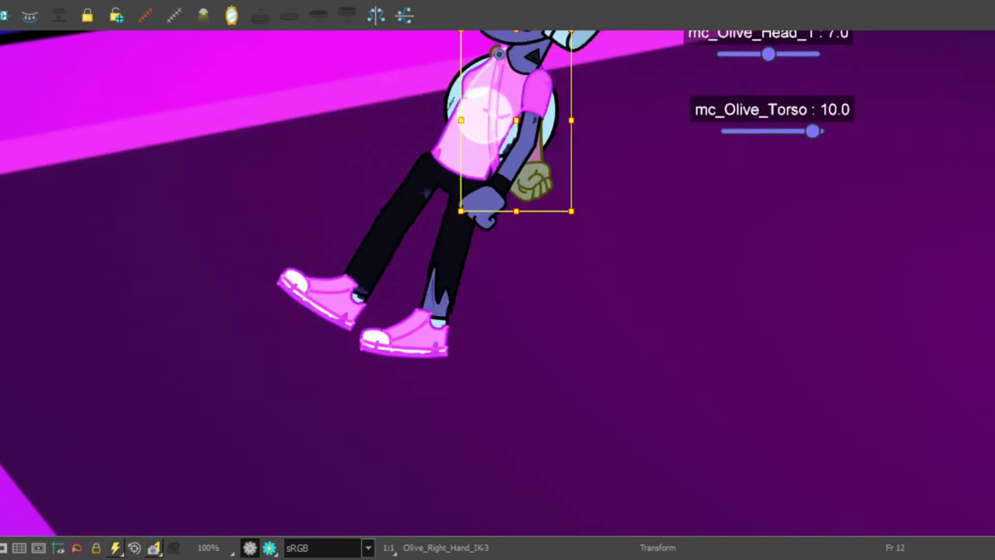
key("'")
key(";")
left_click_drag(646, 188, 451, 247)
key("ctrl+z")
key("ctrl+shift+z")
key("ctrl+z")
key("2")
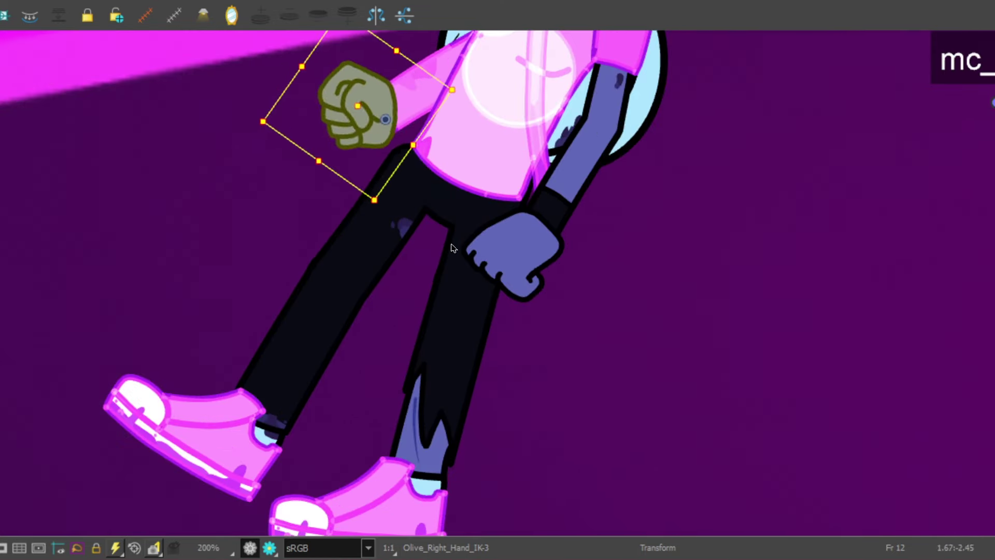
On frame 17, rotate the back arm down toward the hip, then advance to frame 21.
key("1")
key("'")
key("'")
key("'")
key("'")
key("'")
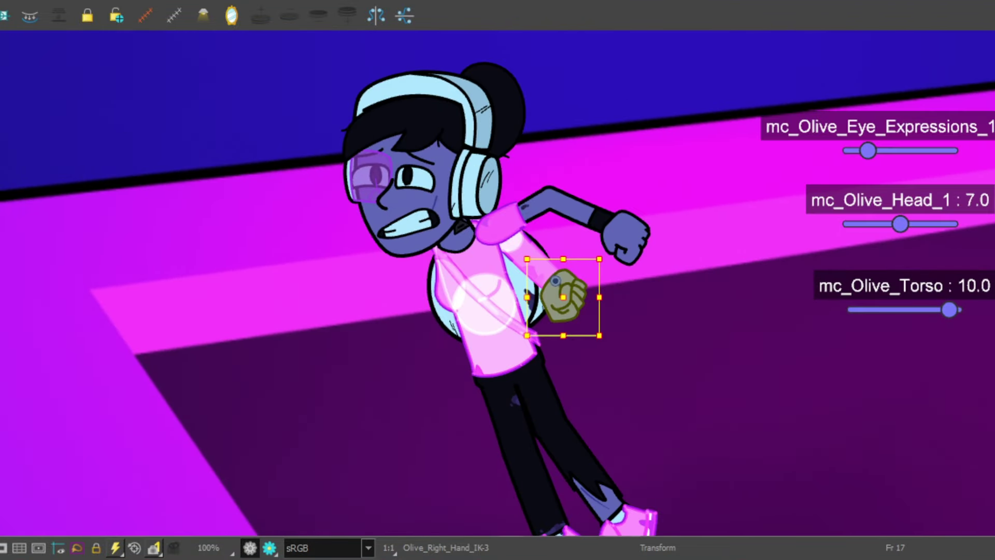
key("period")
key("period")
key("comma")
key("comma")
left_click_drag(665, 173, 513, 303)
key("period")
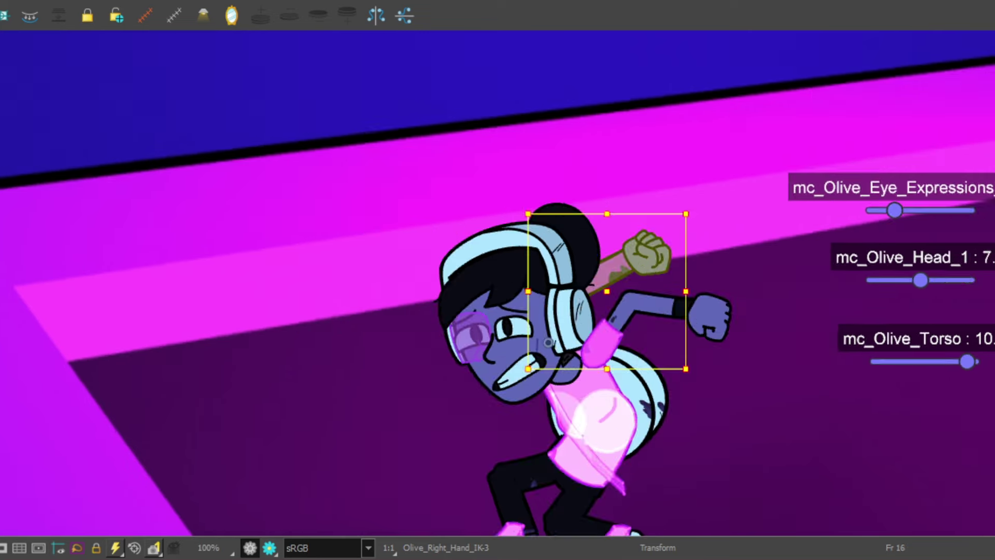
key("comma")
key("ctrl+z")
left_click_drag(664, 171, 635, 337)
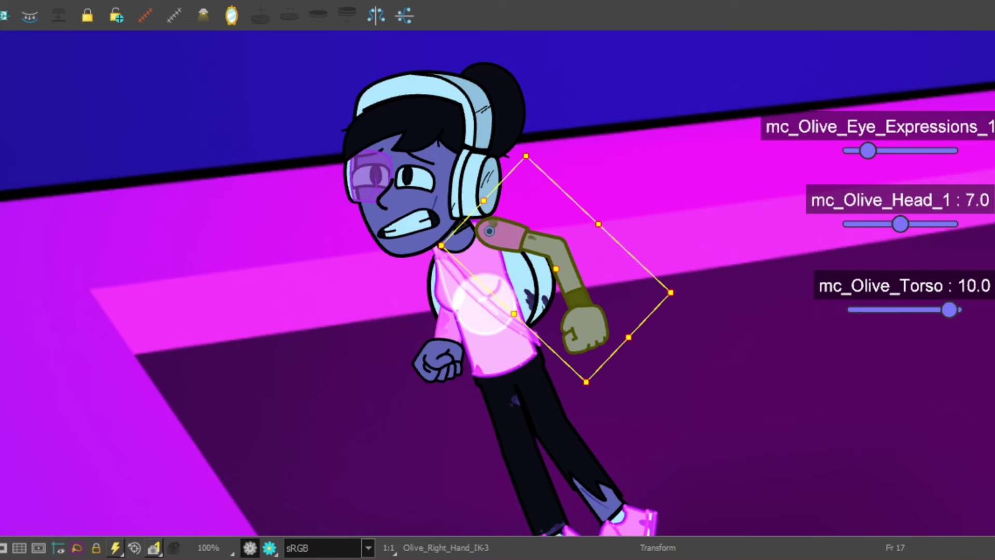
scroll(526, 302, "down", 2)
key("period")
key("period")
key("period")
key("period")
Zoom the Camera view out and play through the leap to around frame 26.
scroll(382, 294, "down", 3)
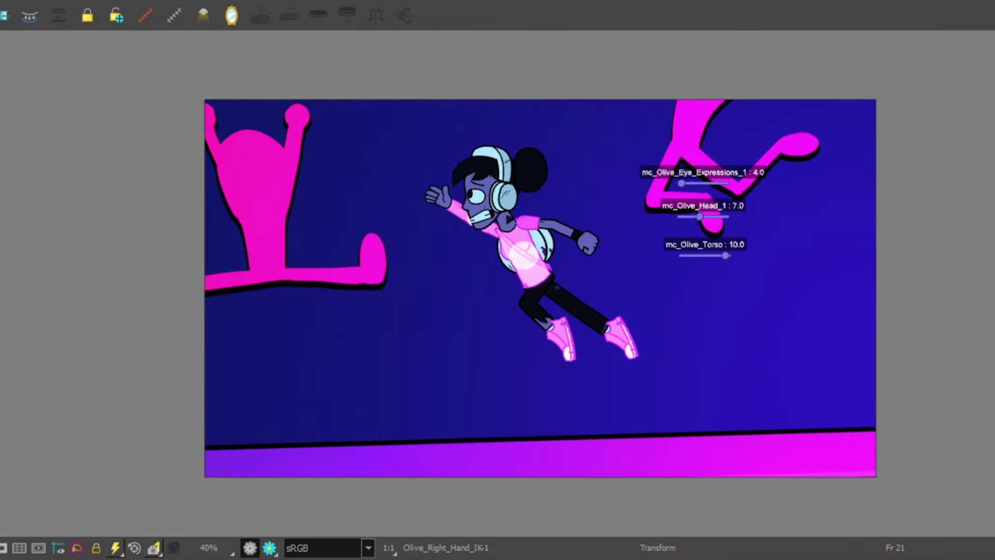
key("period")
key("period")
key("period")
key("period")
key("period")
key("period")
key("period")
key("period")
key("period")
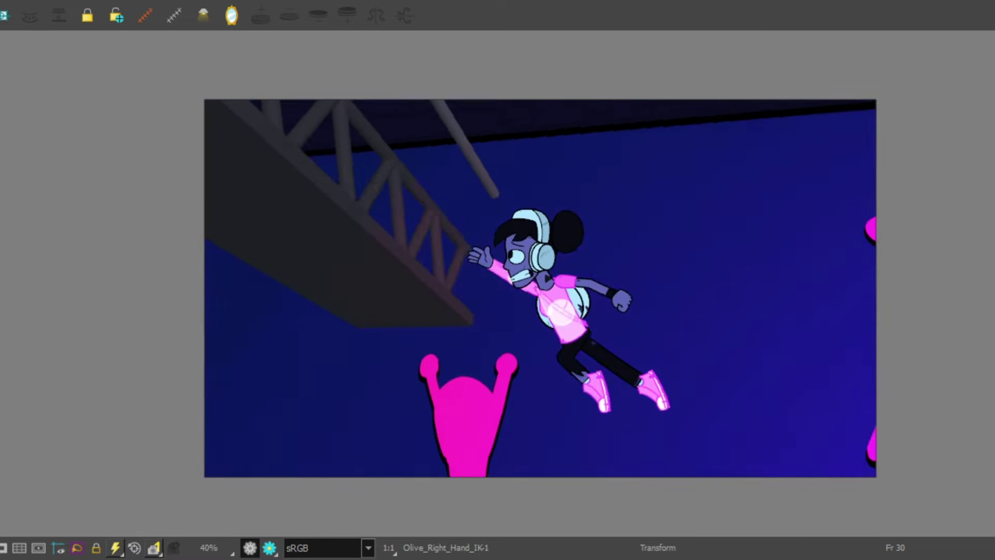
key("period")
key("period")
key("period")
key("period")
key("period")
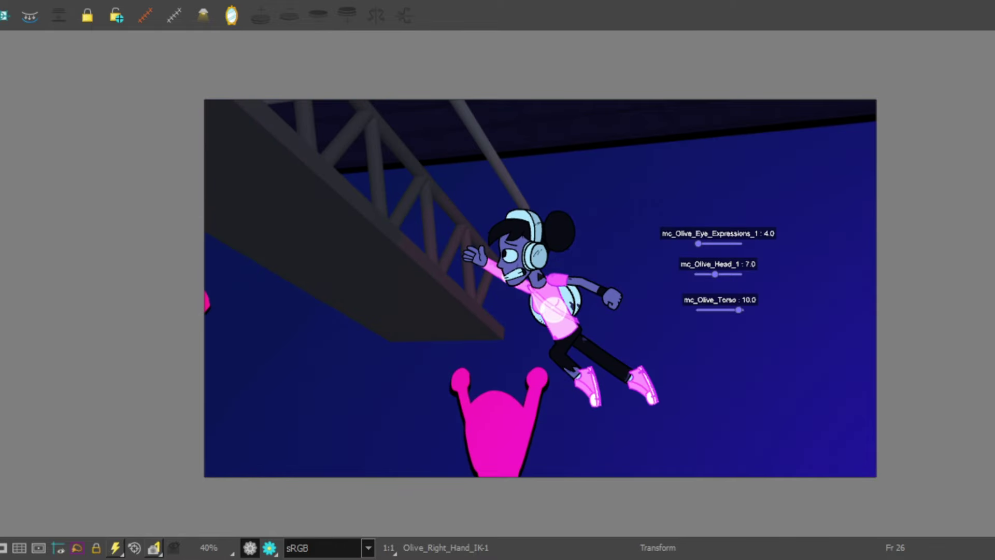
Stop at frame 23 and lower mc_Olive_Head_1 from 6.0 to 5.0, then move to frame 25.
key("Return")
scroll(648, 249, "up", 3)
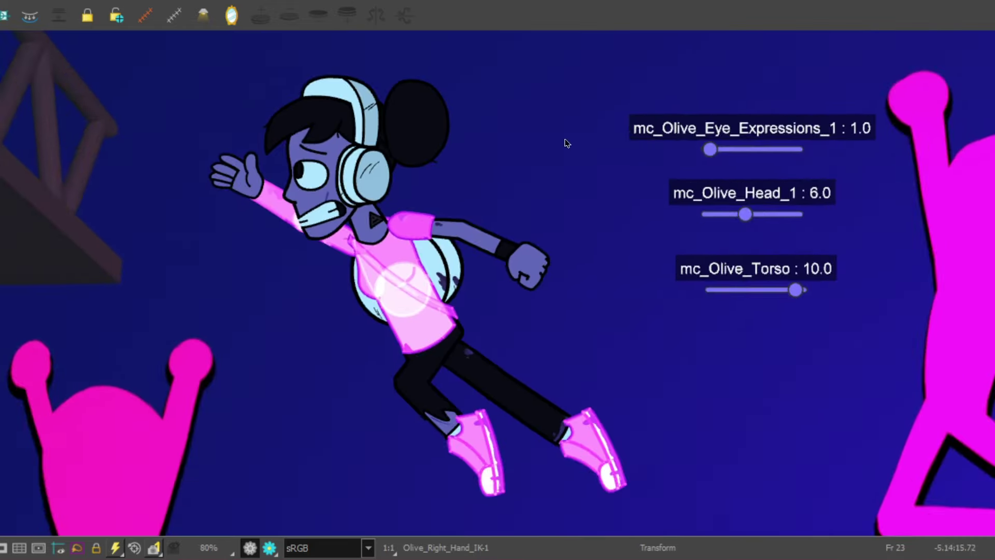
left_click_drag(813, 241, 806, 240)
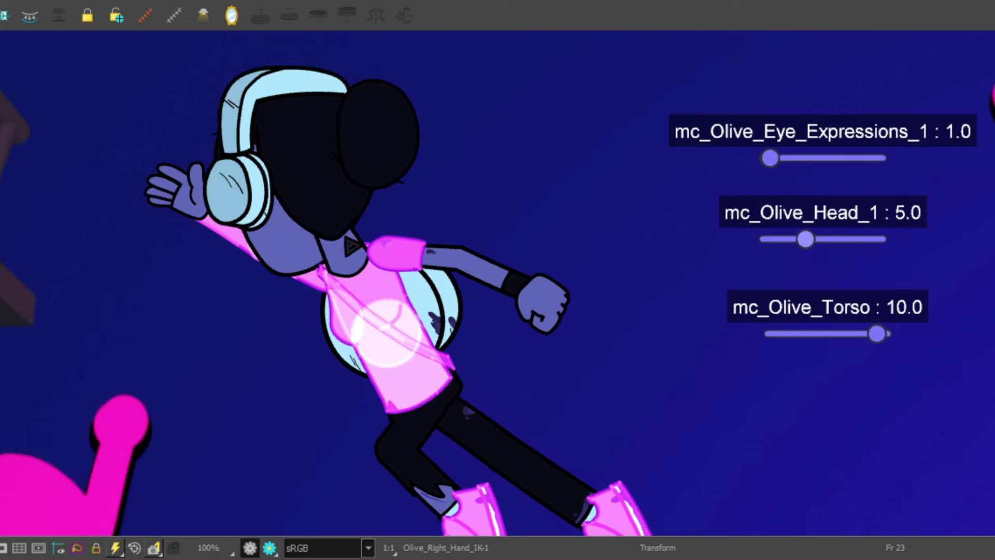
key("period")
key("period")
scroll(527, 118, "down", 5)
scroll(837, 216, "up", 5)
scroll(837, 217, "up", 1)
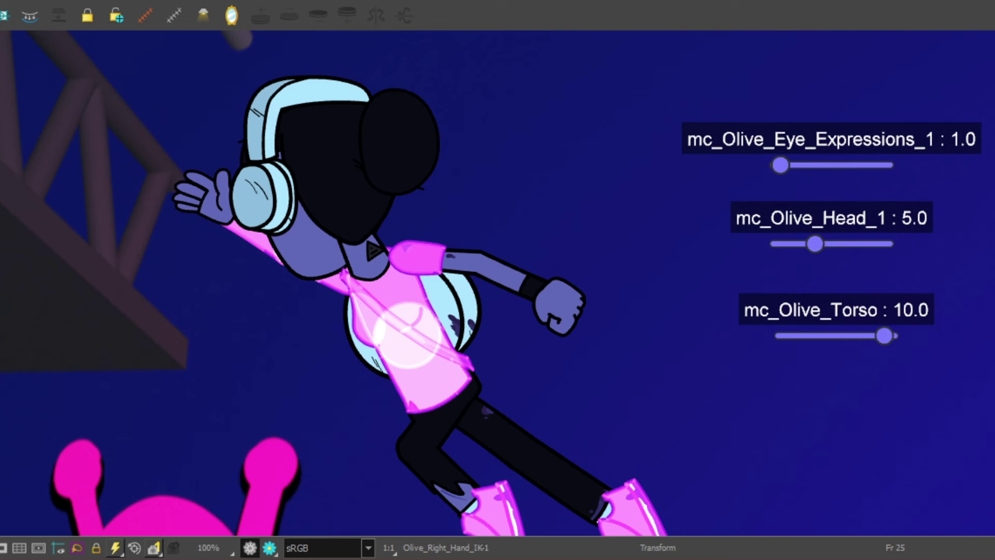
scroll(699, 155, "down", 2)
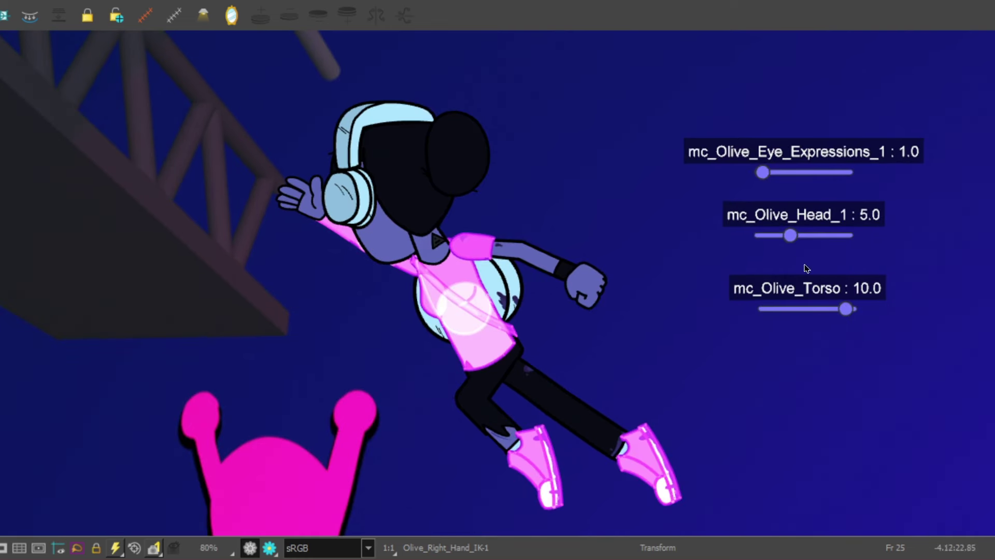
Lower mc_Olive_Torso from 10.0 to 8.0, deselect, and select the front arm.
left_click_drag(850, 309, 830, 308)
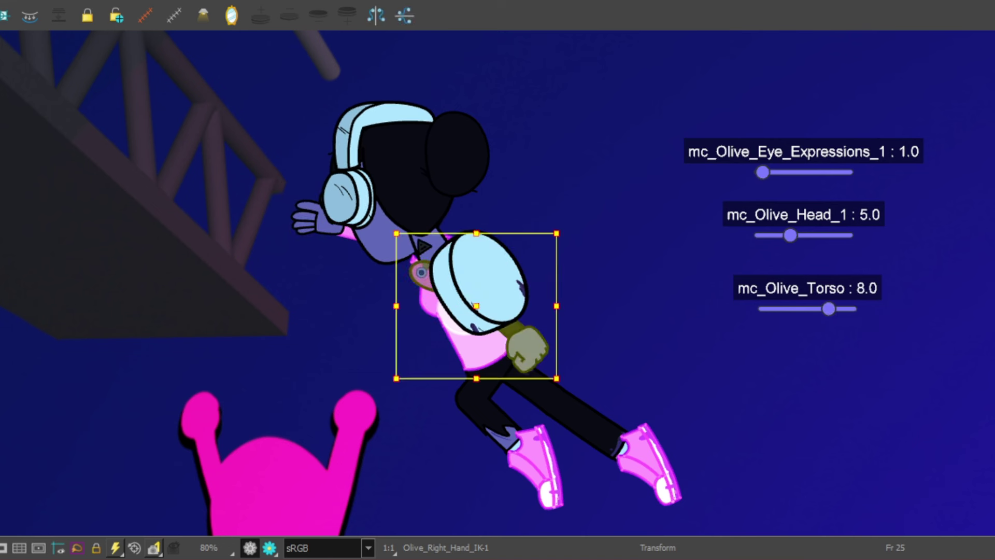
key("Escape")
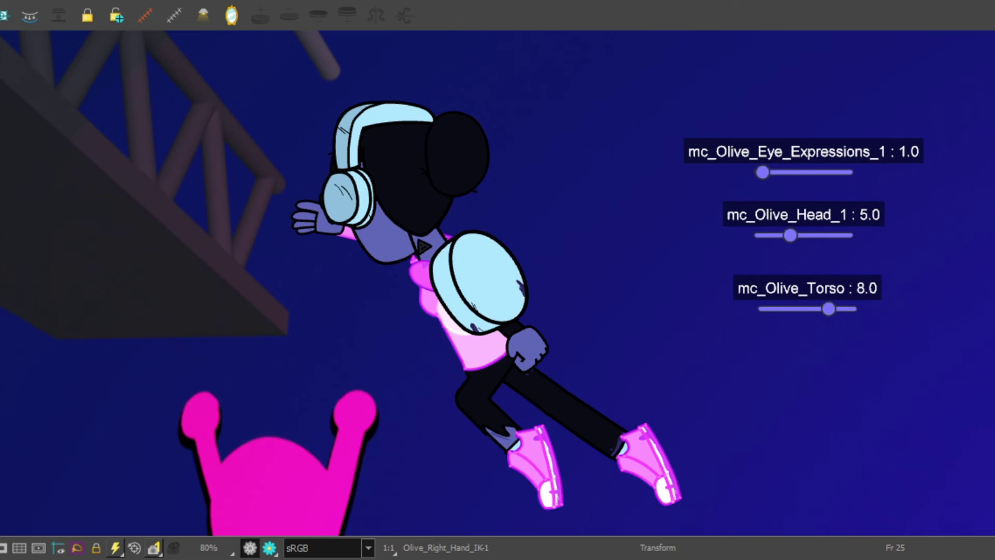
left_click(531, 352)
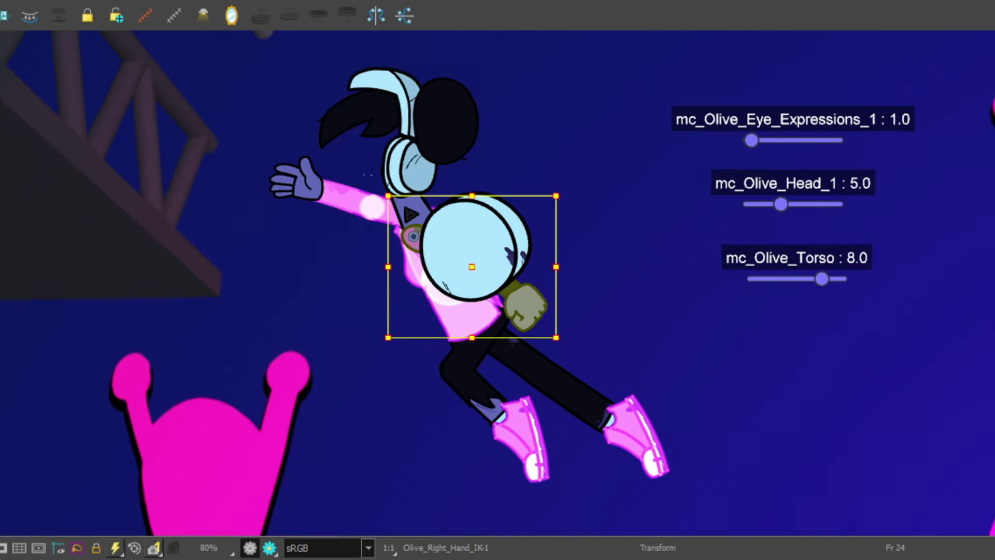
key(".")
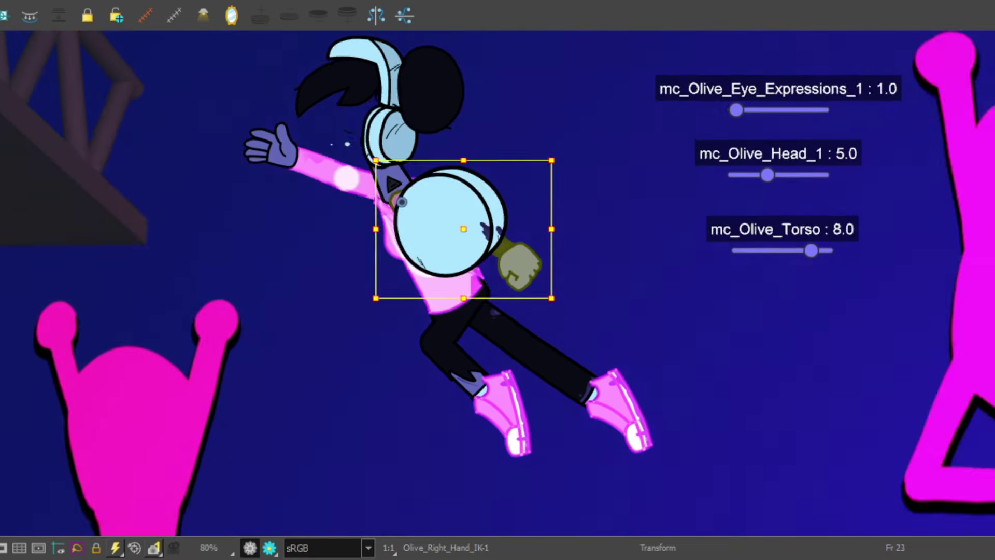
key(".")
Select the hair bangs and head parts while stepping between frames 24 and 26.
key("b")
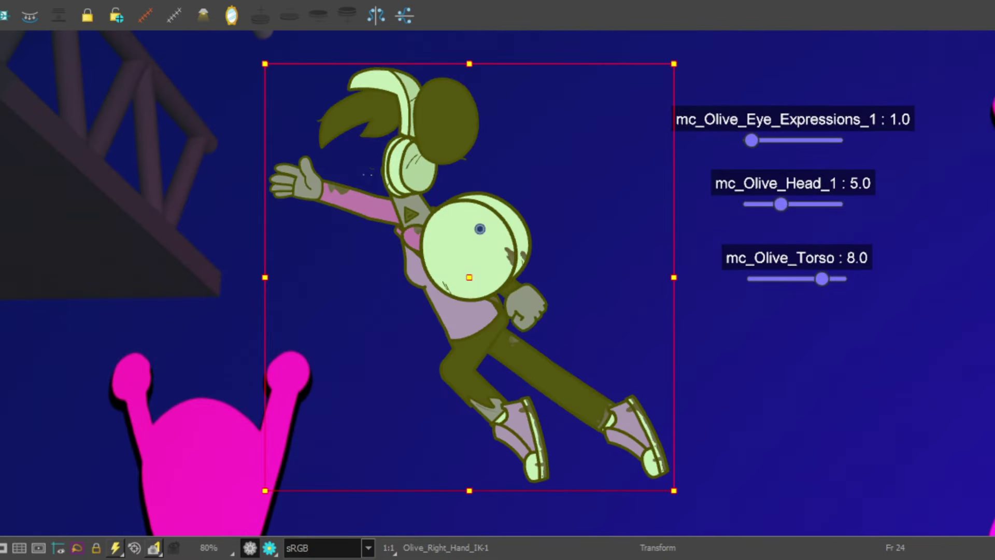
key("2")
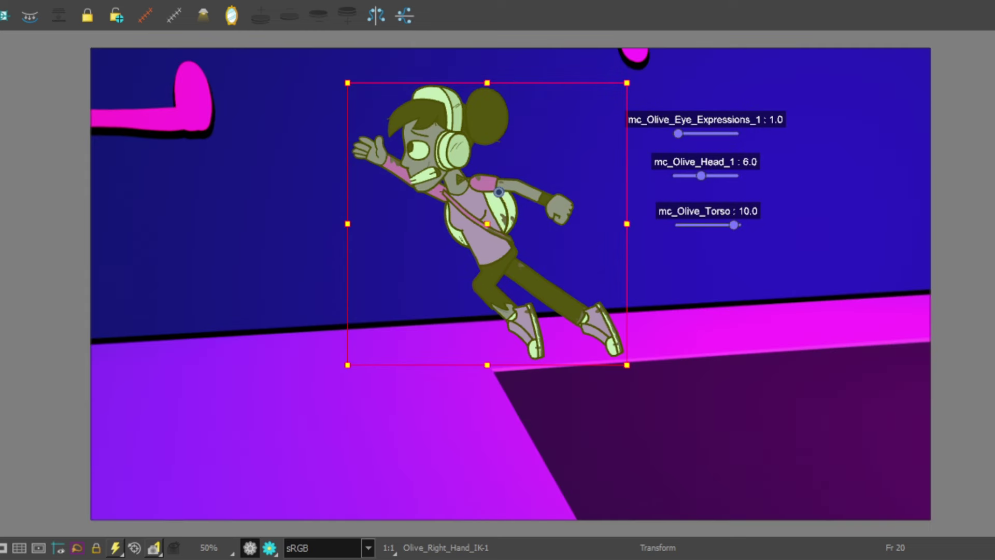
key(".")
key(".")
key(".")
key(".")
left_click(478, 224)
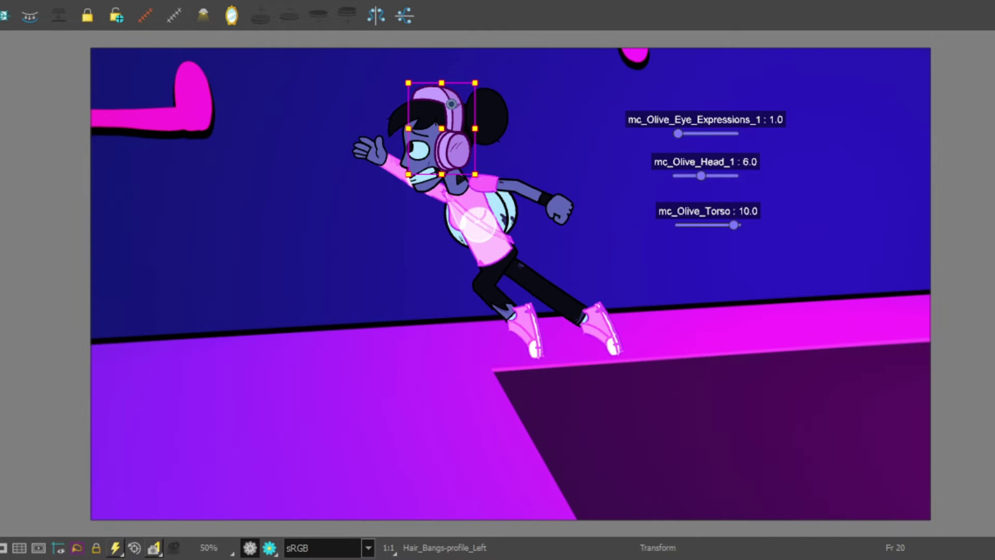
key("b")
key(".")
key(".")
key(".")
key(".")
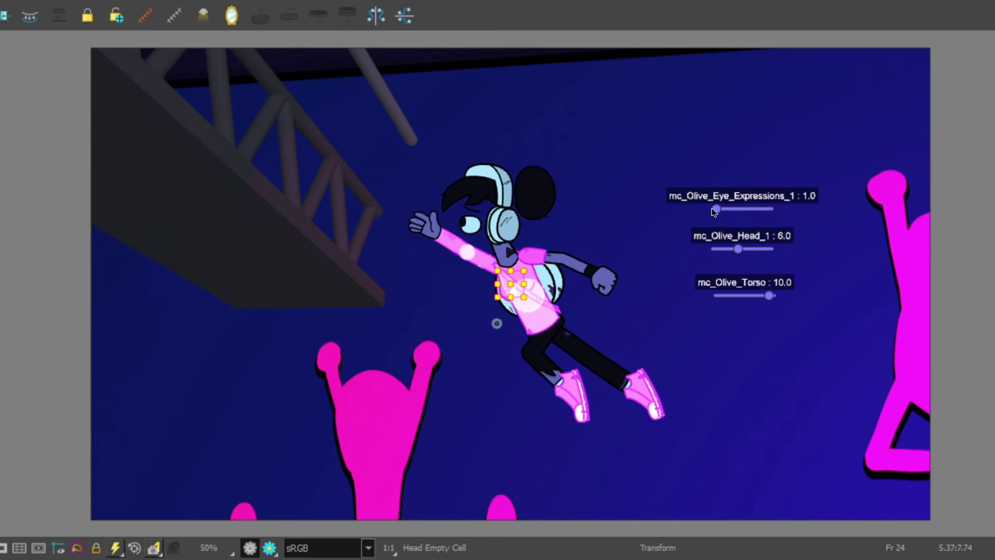
scroll(496, 323, "up", 2)
key("period")
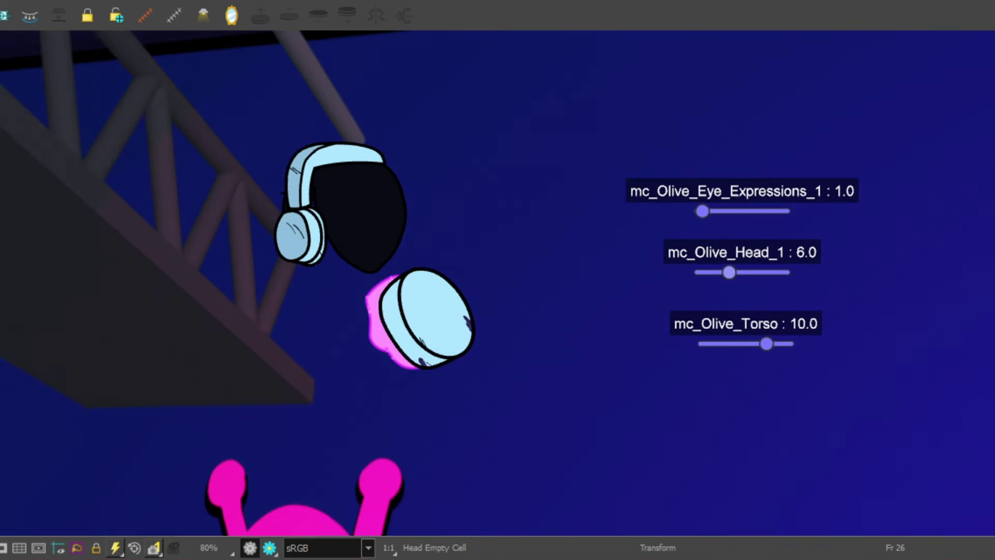
key("b")
Check the head drawing on neighbouring frames, then set Head_1 from 7.0 to 5.0.
key("period")
key("comma")
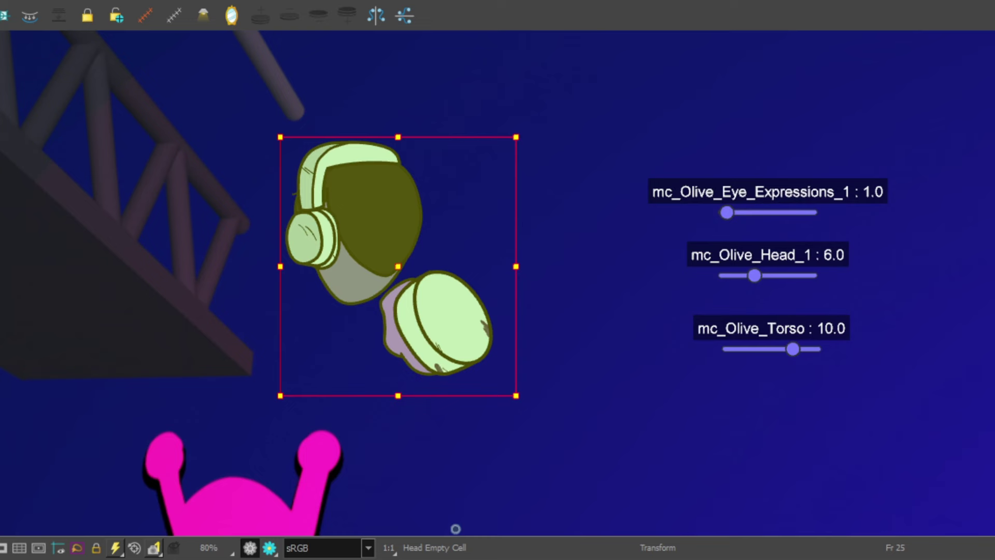
key("period")
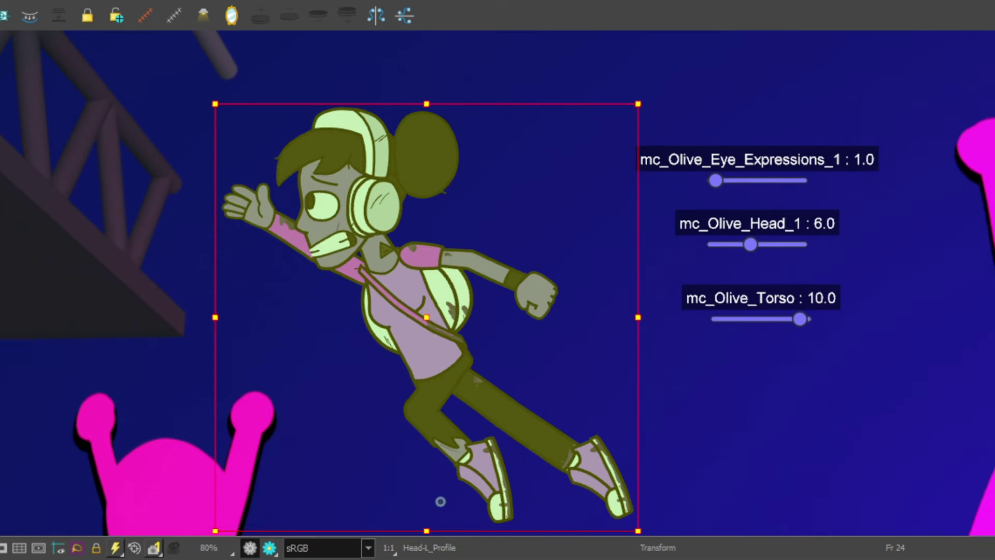
key("period")
key("period")
key("comma")
key("comma")
key("comma")
key("comma")
scroll(571, 192, "down", 3)
scroll(535, 236, "up", 3)
key("period")
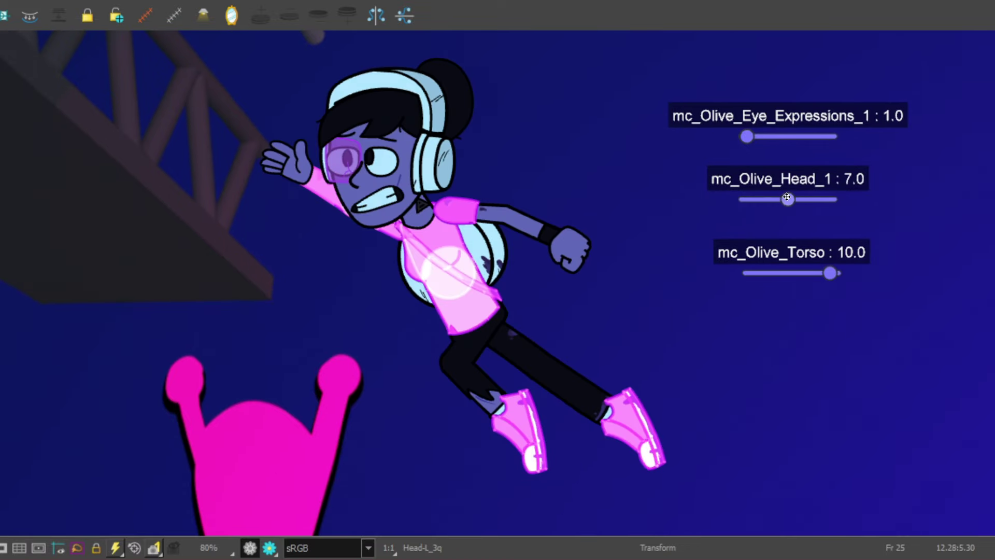
left_click_drag(788, 200, 774, 200)
Set Torso to 8.0 and reposition and rotate the front arm into the reaching pose.
left_click_drag(830, 273, 812, 273)
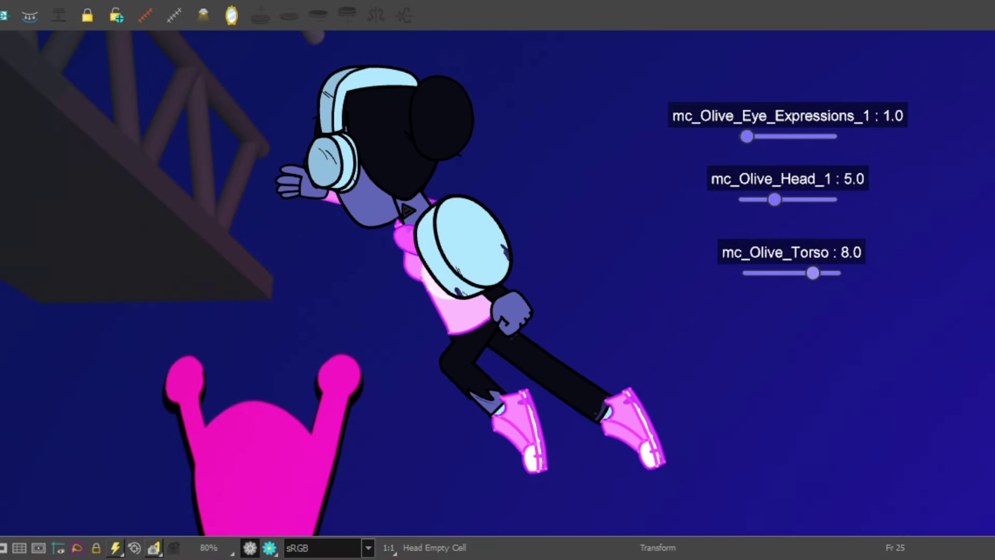
left_click(290, 181)
scroll(290, 182, "up", 3)
left_click_drag(337, 192, 249, 216)
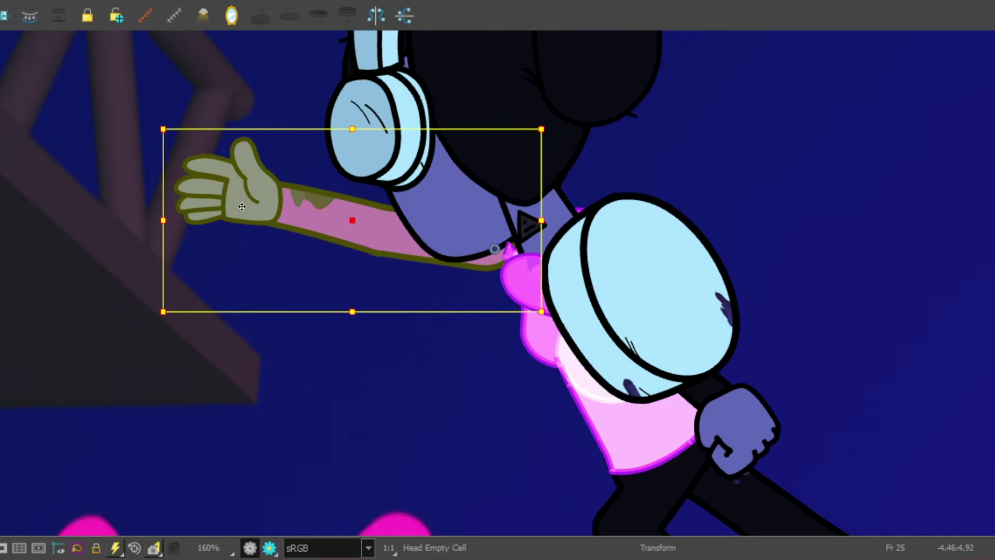
left_click_drag(560, 115, 568, 187)
left_click_drag(362, 218, 407, 261)
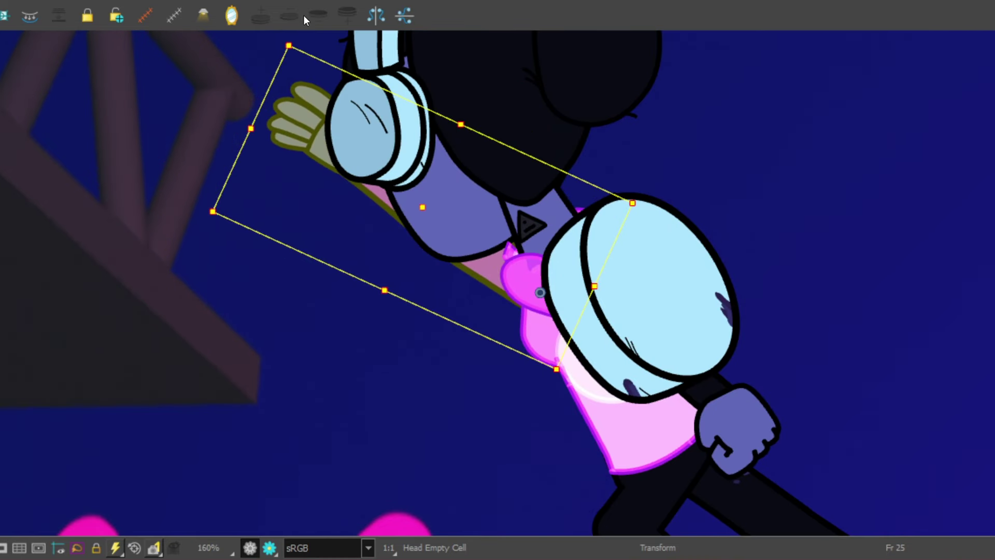
left_click_drag(300, 36, 278, 39)
left_click_drag(308, 157, 277, 151)
left_click_drag(618, 194, 613, 169)
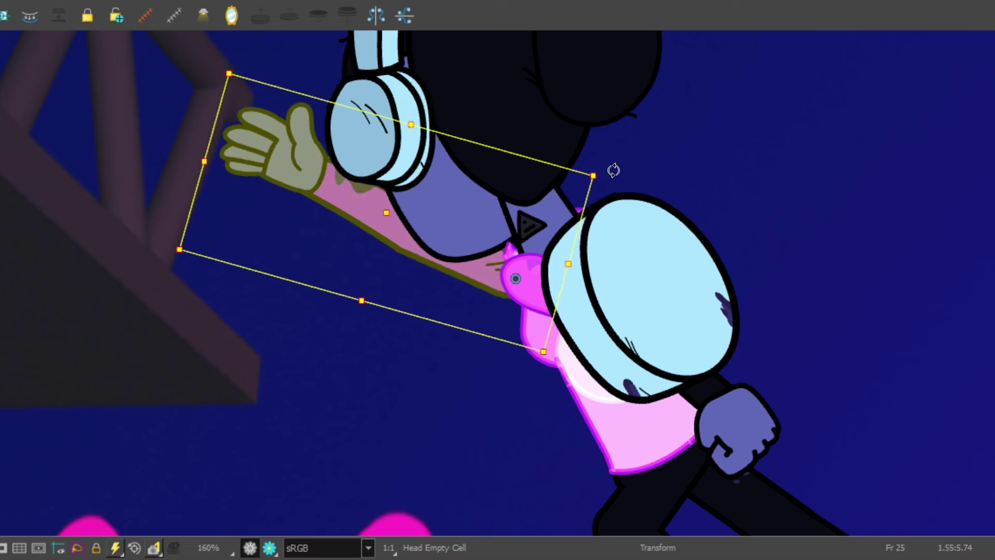
scroll(431, 236, "down", 2)
Try the flat hand drawing on the front hand, then switch back to the open hand.
left_click(331, 178)
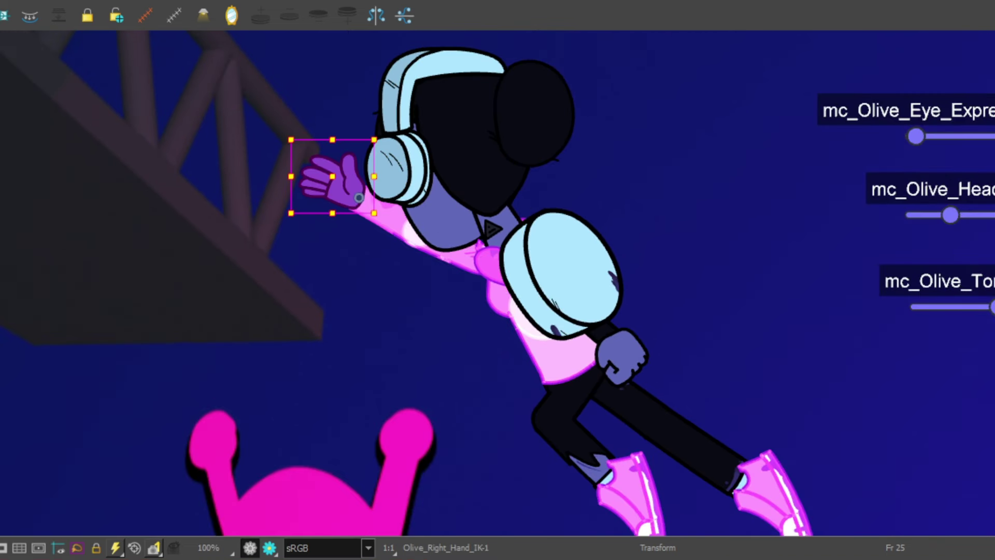
key("bracketright")
key("bracketleft")
scroll(480, 271, "down", 1)
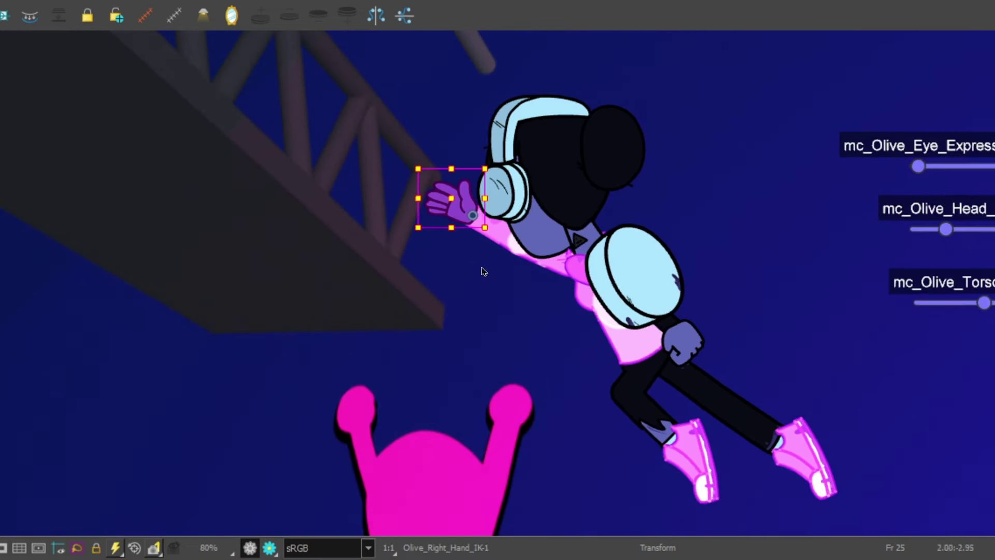
Bring the arm in front of the backpack and play the animation to review.
left_click(681, 342)
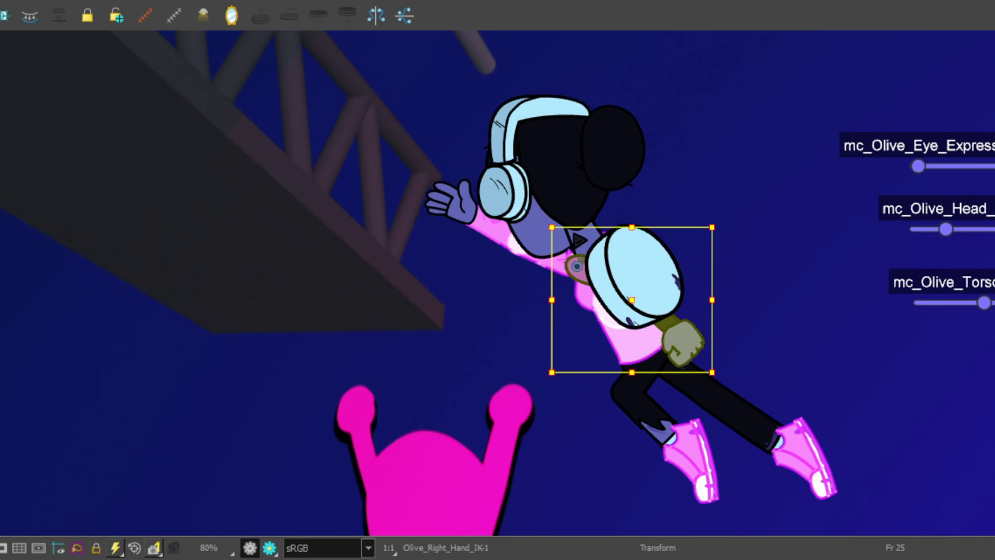
left_click(577, 266)
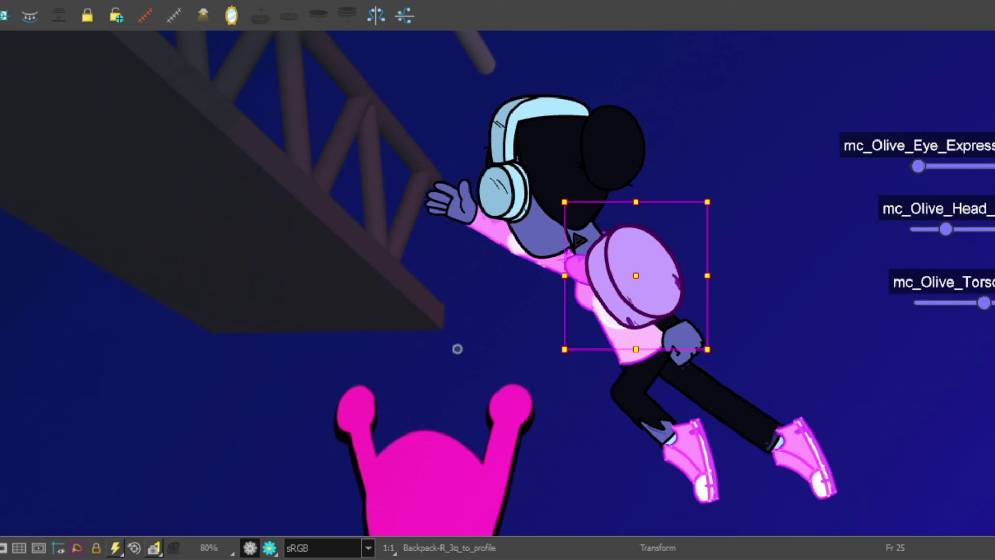
left_click(577, 266)
key("Escape")
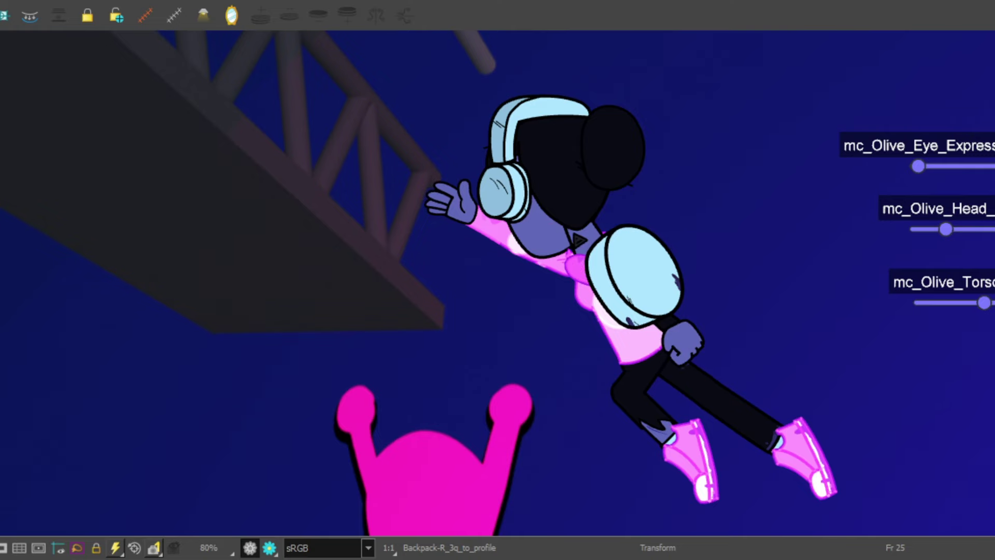
key("space")
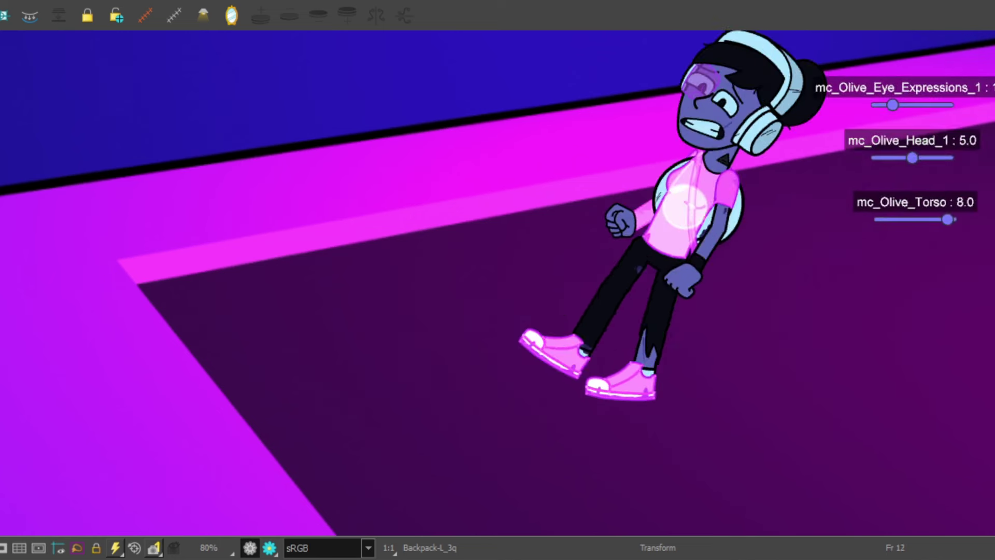
Select the backpack and right arm, check frame 12, then zoom out to frame 26.
left_click(772, 156)
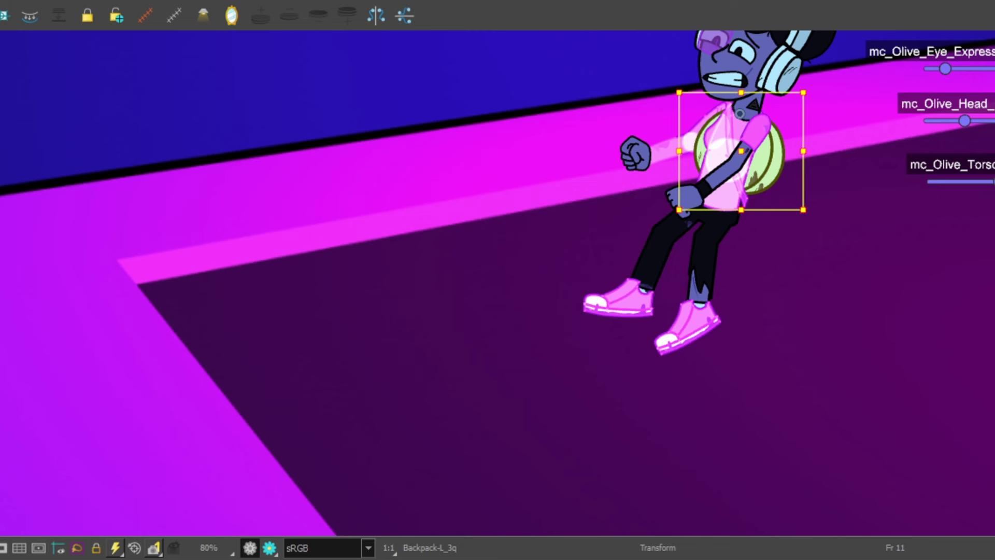
key("period")
key("Escape")
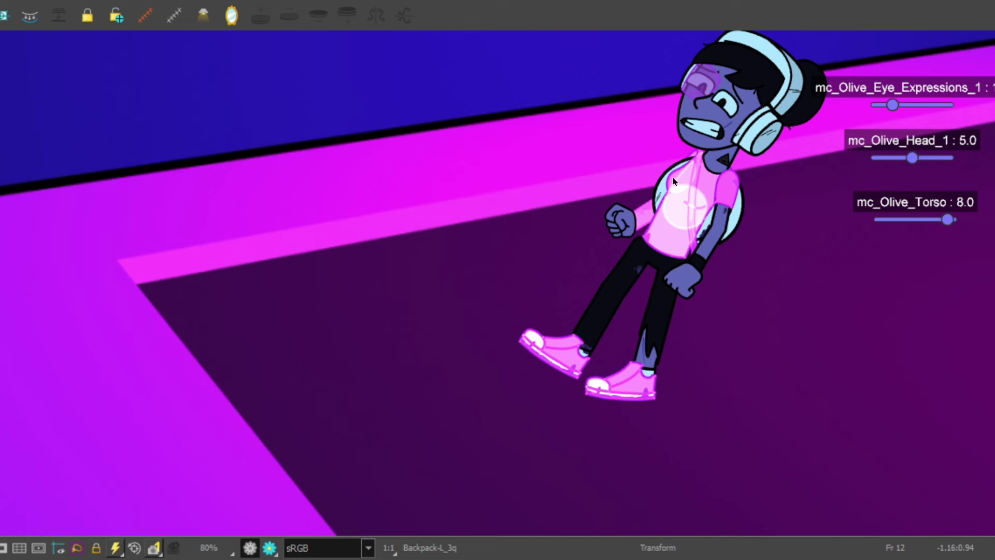
scroll(679, 171, "up", 5)
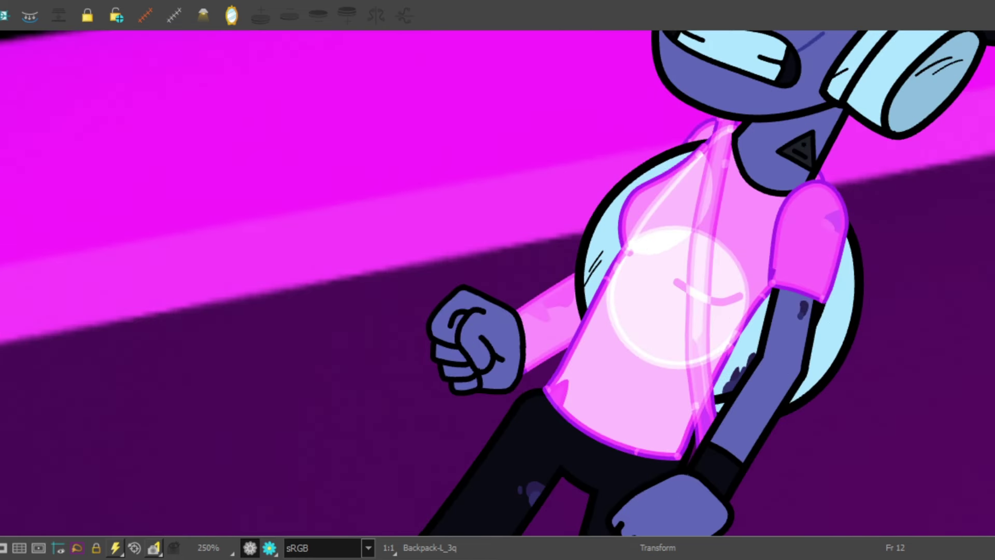
left_click(809, 243)
key("Escape")
left_click(801, 290)
key("Escape")
left_click(750, 165)
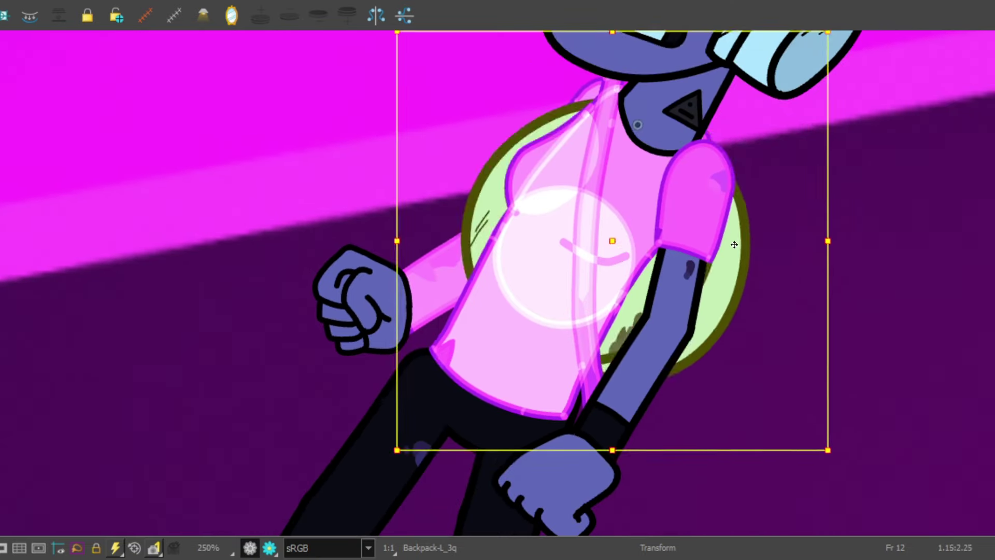
left_click_drag(732, 248, 777, 258)
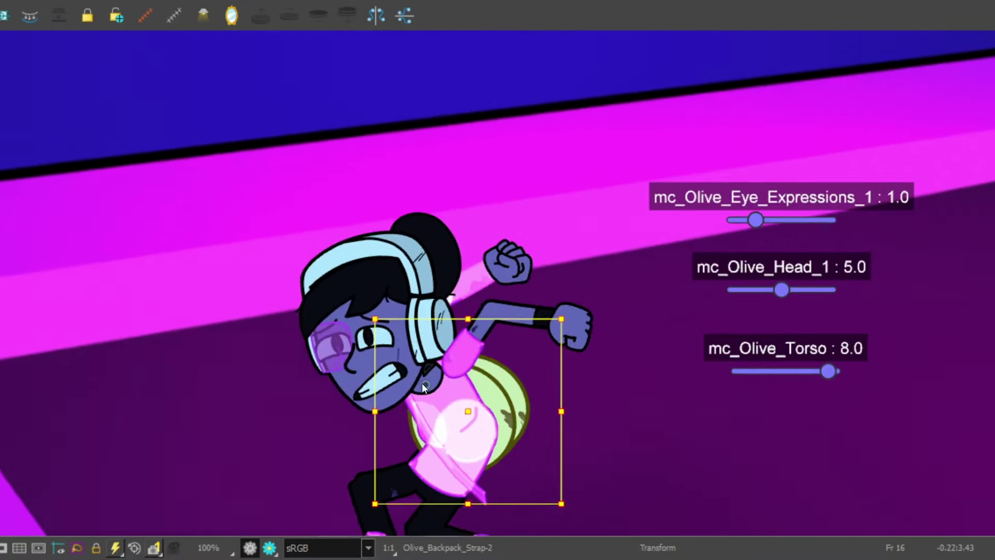
scroll(422, 383, "up", 3)
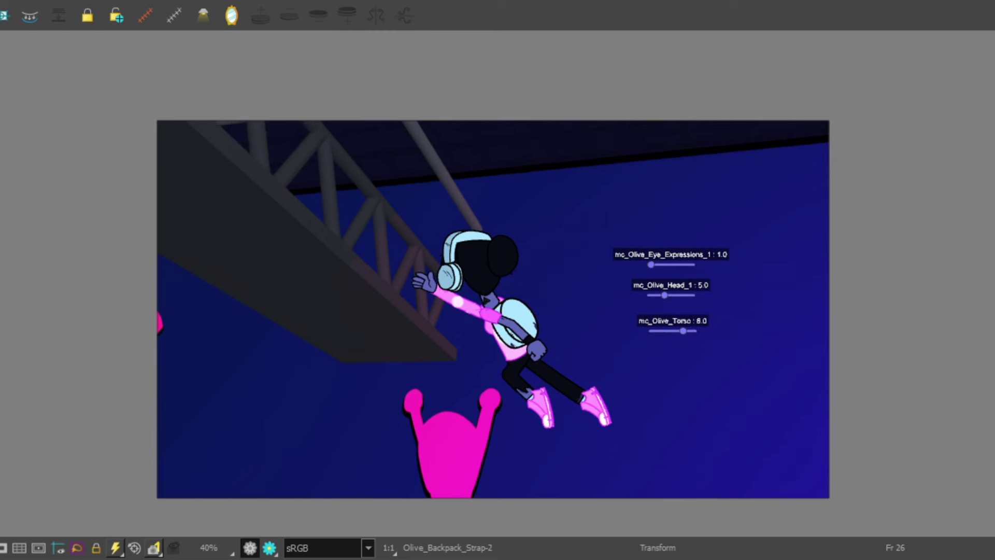
Select Olive's head, then the whole rig and the Ace_COG-1 node, reviewing frames 25–26.
left_click(485, 302)
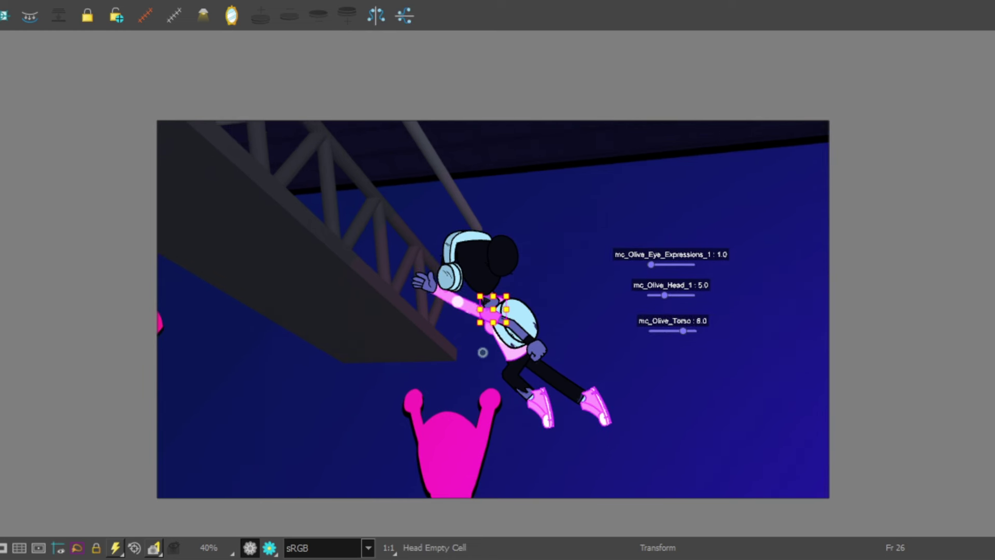
left_click(483, 300)
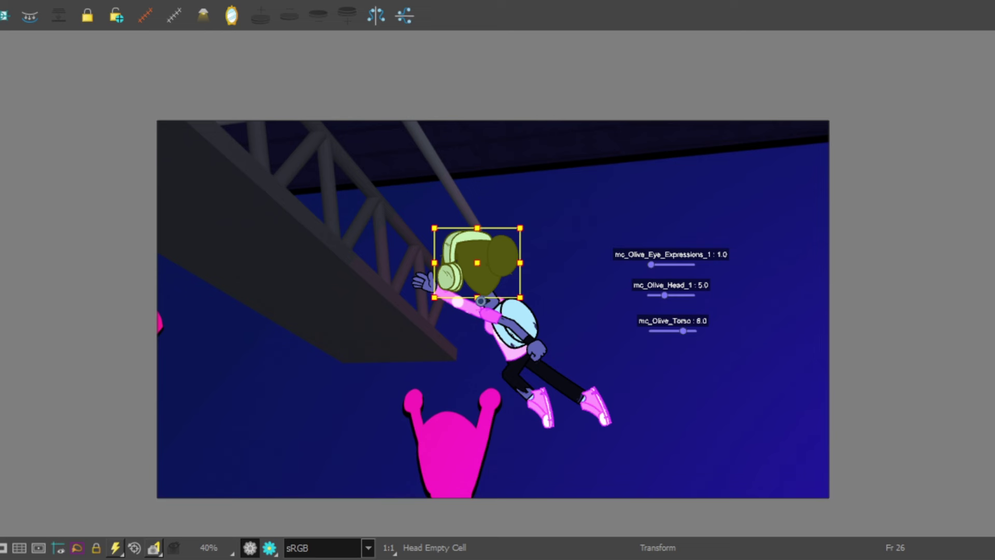
key("b")
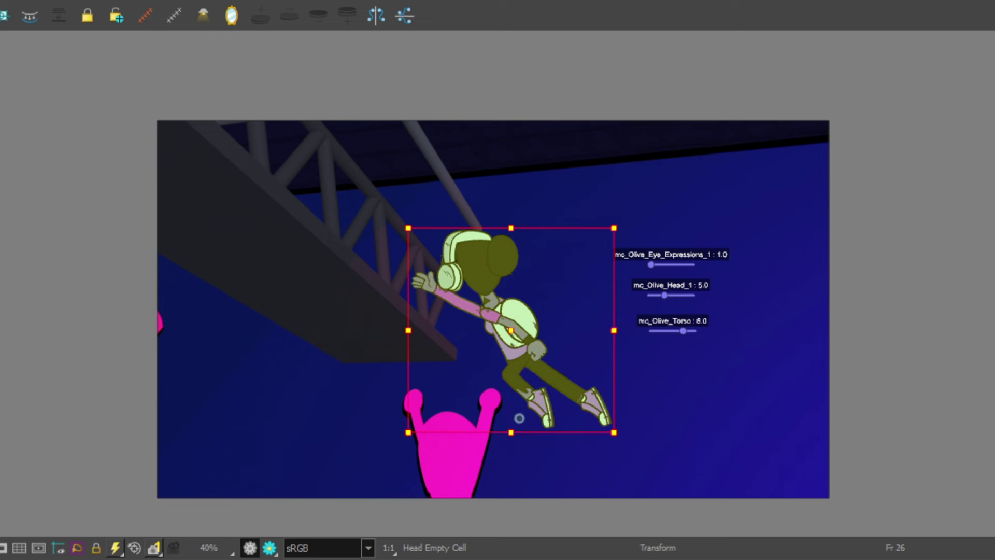
key("comma")
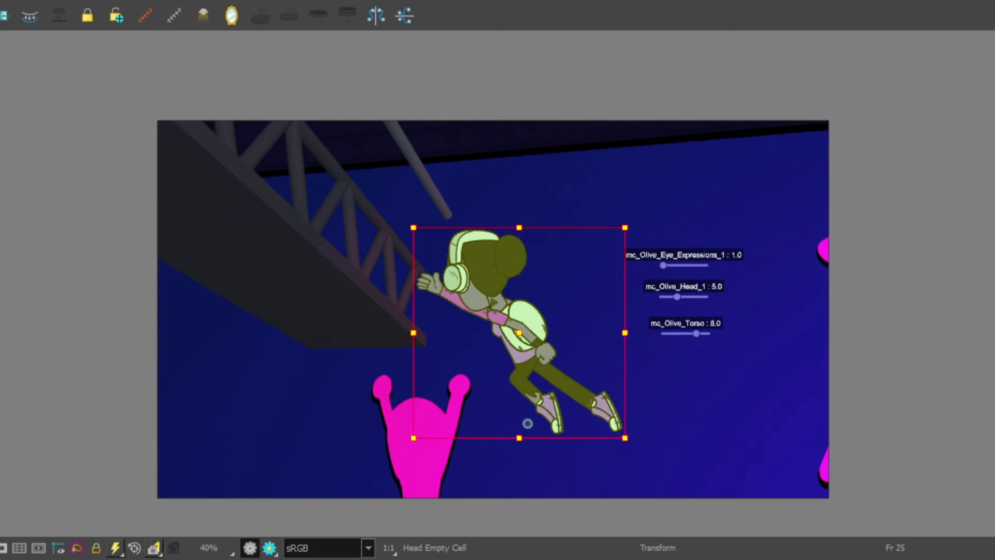
key("period")
scroll(445, 223, "up", 4)
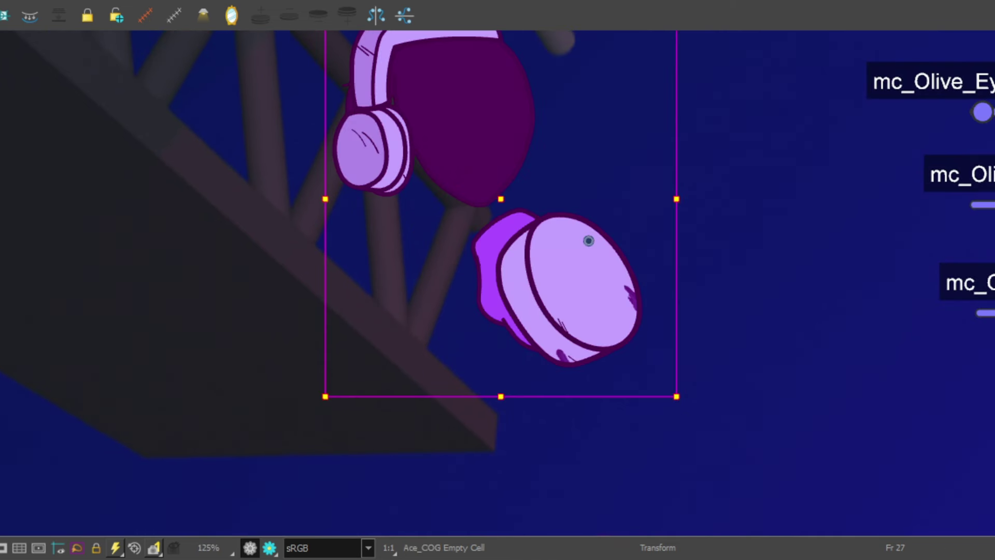
left_click(612, 254)
Check frames 27 and 26, reselect the whole character, and return to frame 20 zoomed in.
key("period")
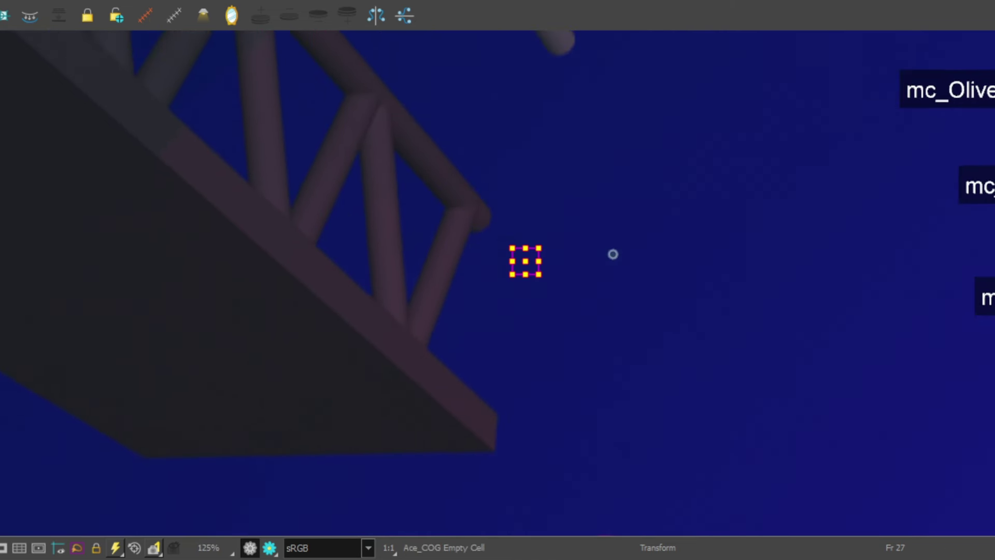
key("comma")
scroll(612, 254, "down", 3)
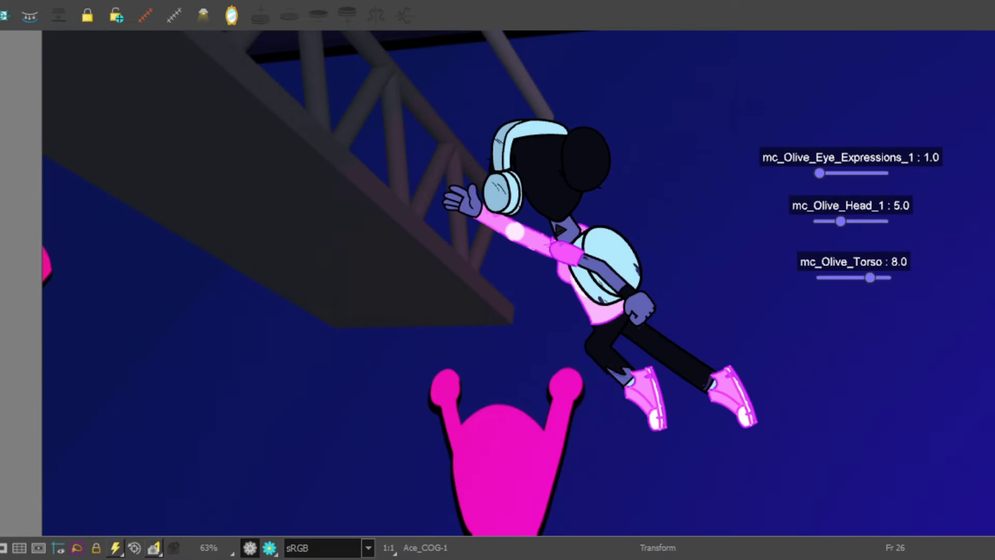
left_click(624, 420)
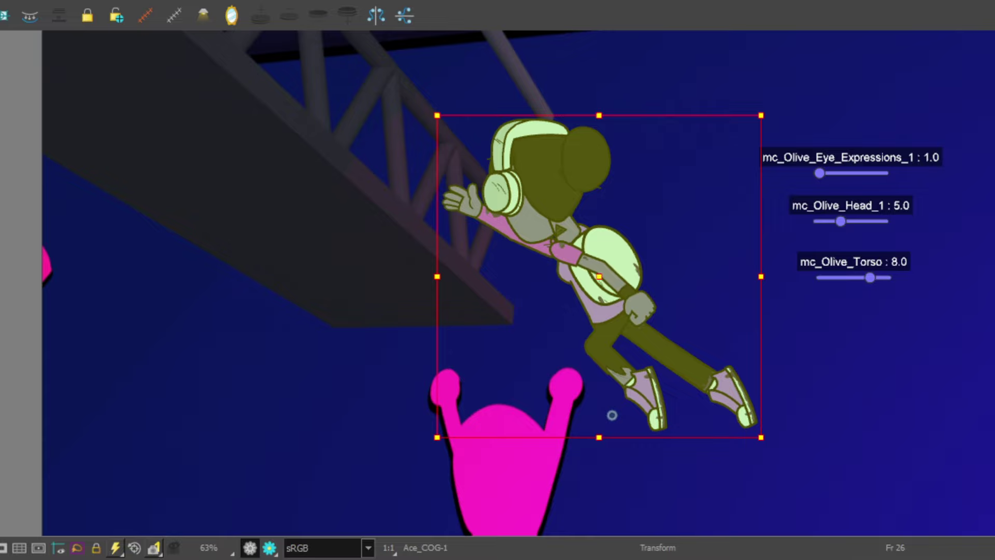
key("comma")
scroll(601, 394, "down", 1)
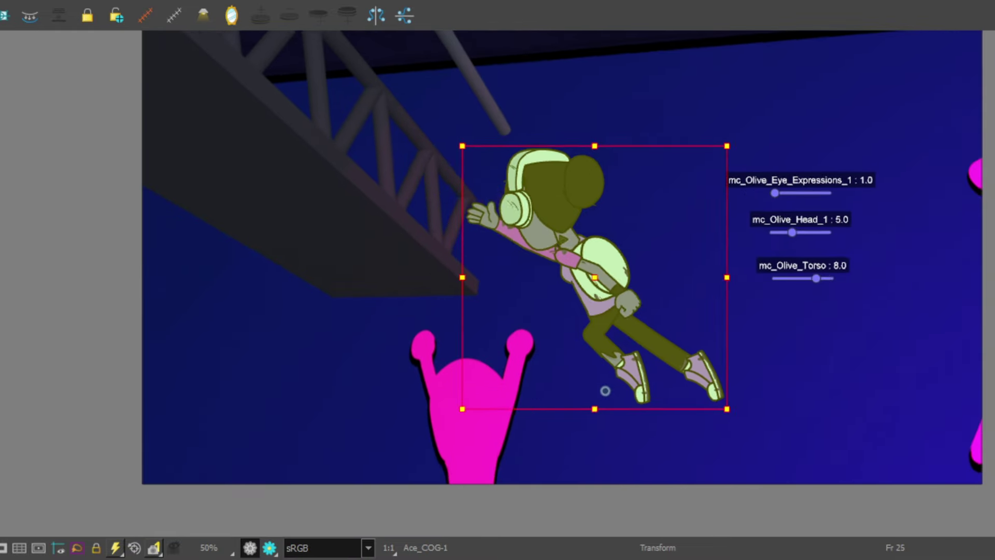
key("comma")
key("comma")
key("comma")
key("comma")
key("comma")
On frame 22, turn the mc_Olive_Torso controller further from 8.0 to 9.0.
scroll(915, 254, "up", 2)
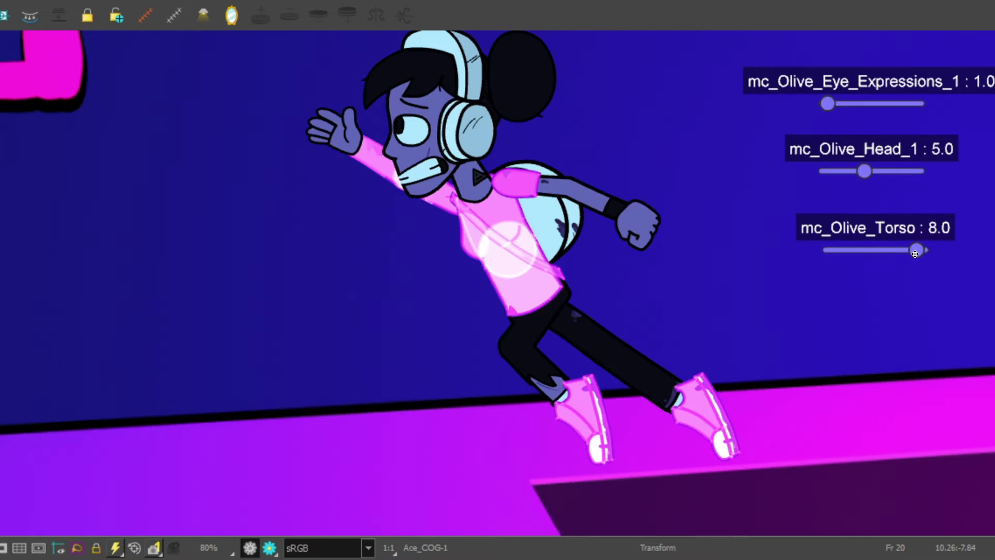
key("period")
key("period")
left_click_drag(928, 307, 940, 316)
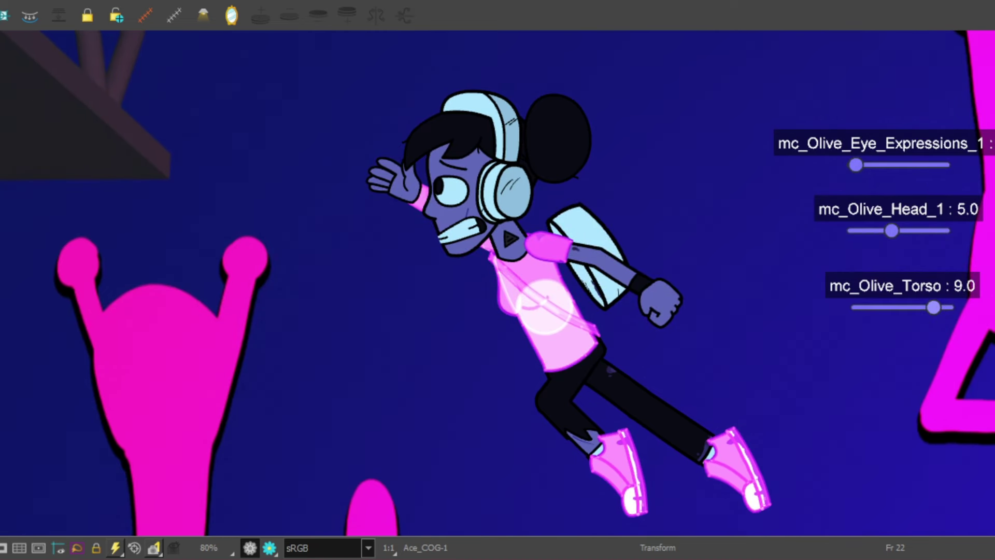
On frame 24, move Olive's backpack up and to the right with Transform.
scroll(635, 221, "up", 3)
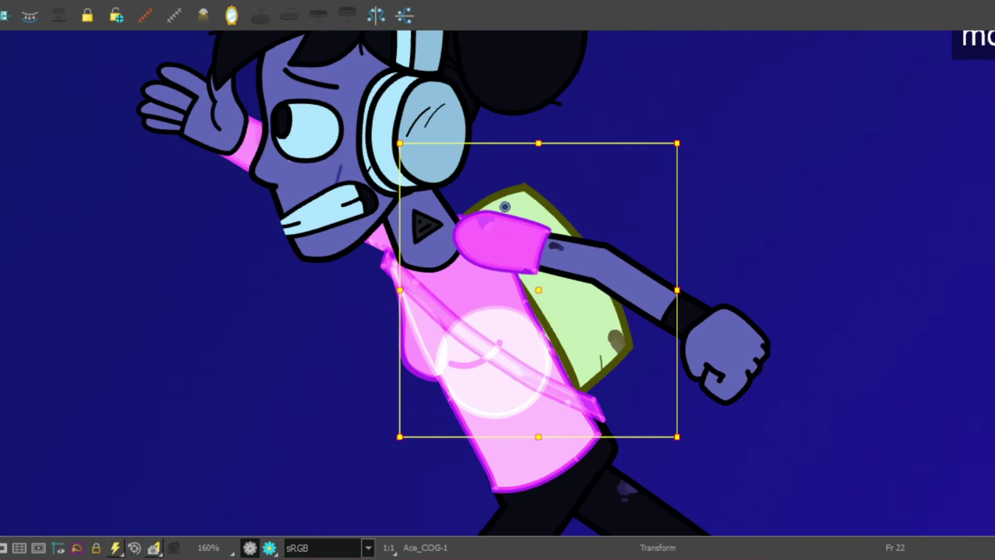
key("period")
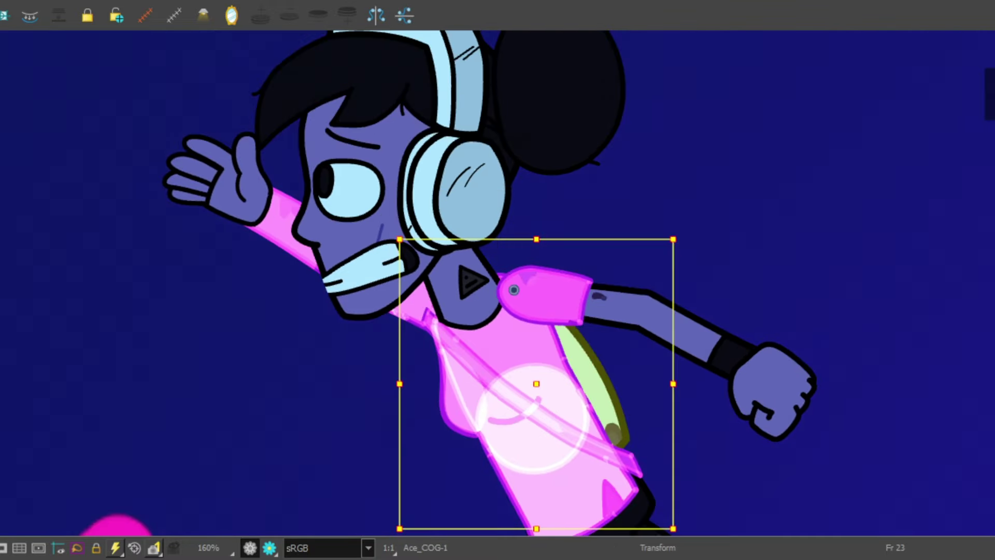
scroll(625, 424, "down", 3)
scroll(625, 424, "up", 2)
key("period")
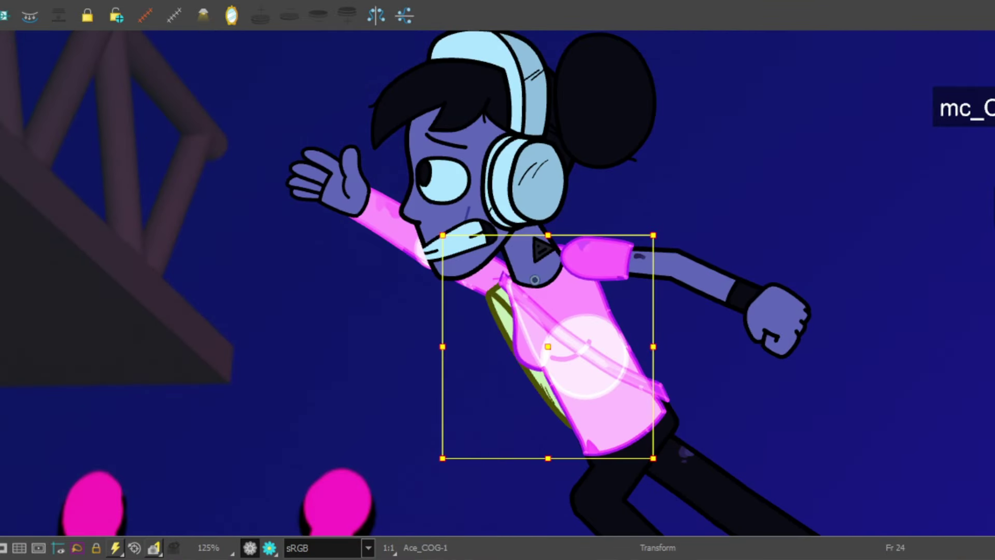
left_click_drag(548, 346, 619, 301)
scroll(733, 233, "down", 4)
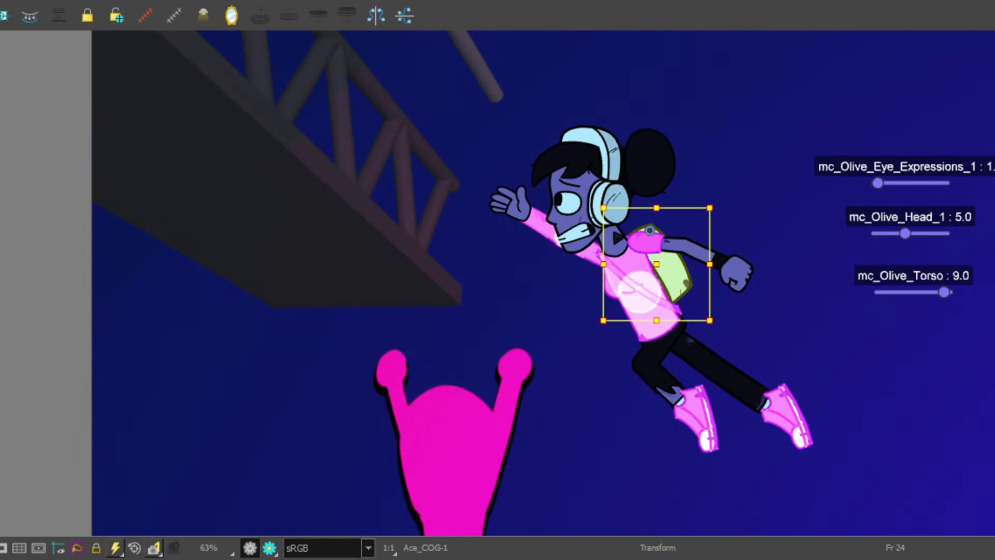
Flip through frames 24–26 and play back the leap to review the motion.
key("Return")
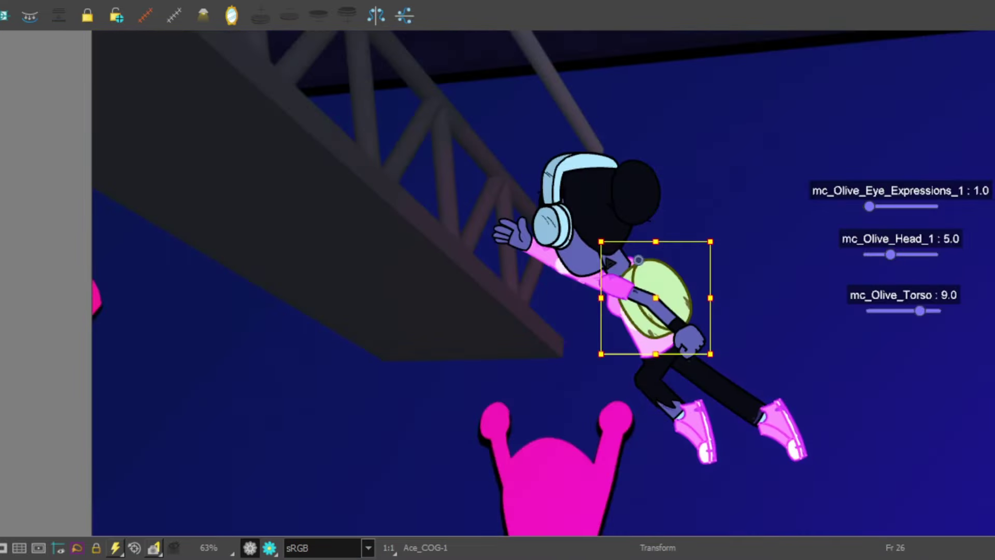
key("comma")
key("comma")
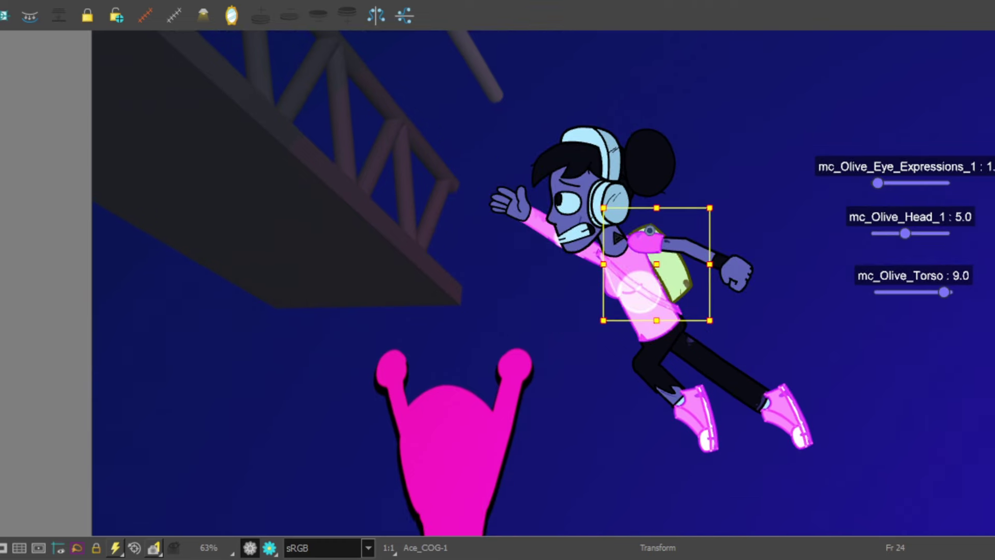
key("Return")
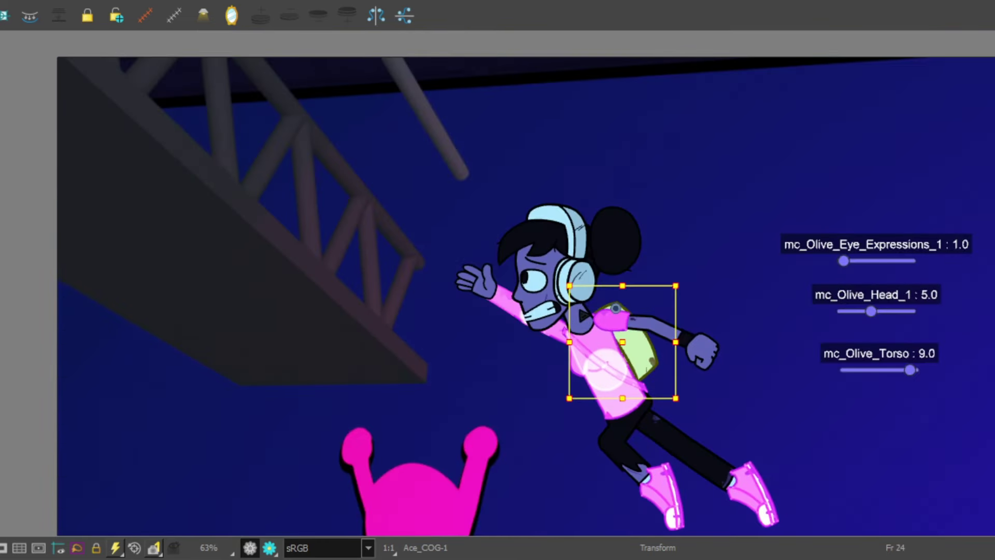
key("b")
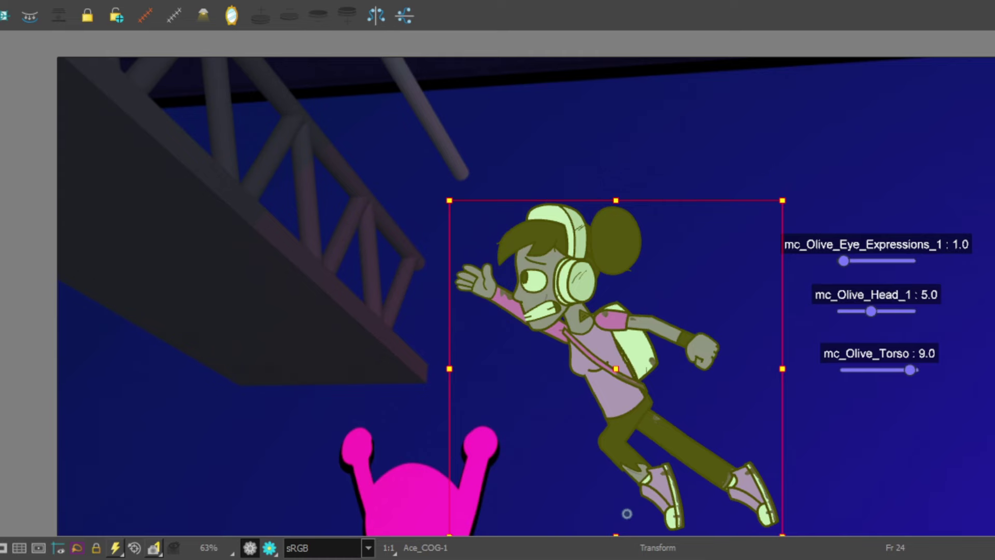
key("period")
key("period")
key("Return")
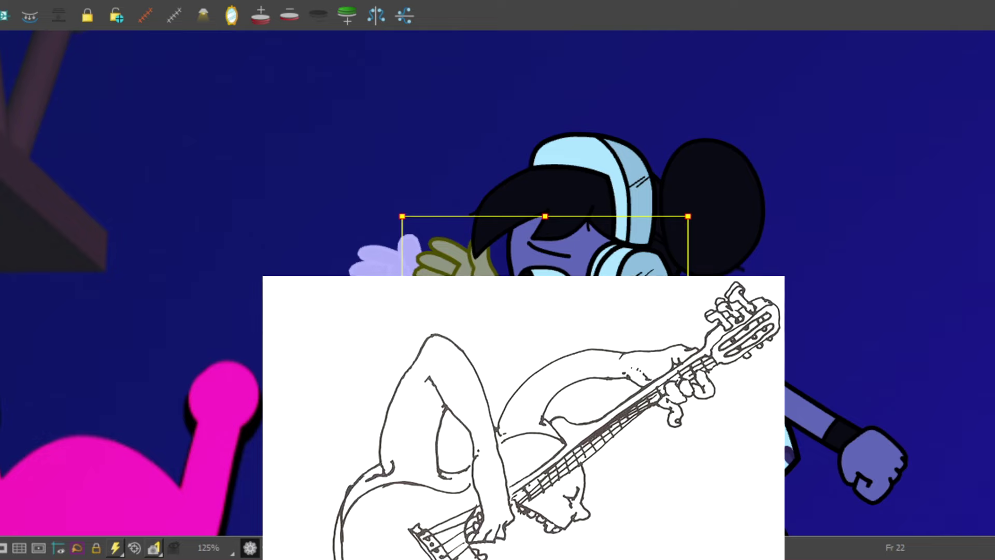
On frame 22, rotate Olive's selected reaching arm slightly counter-clockwise with Transform.
left_click_drag(669, 224, 672, 215)
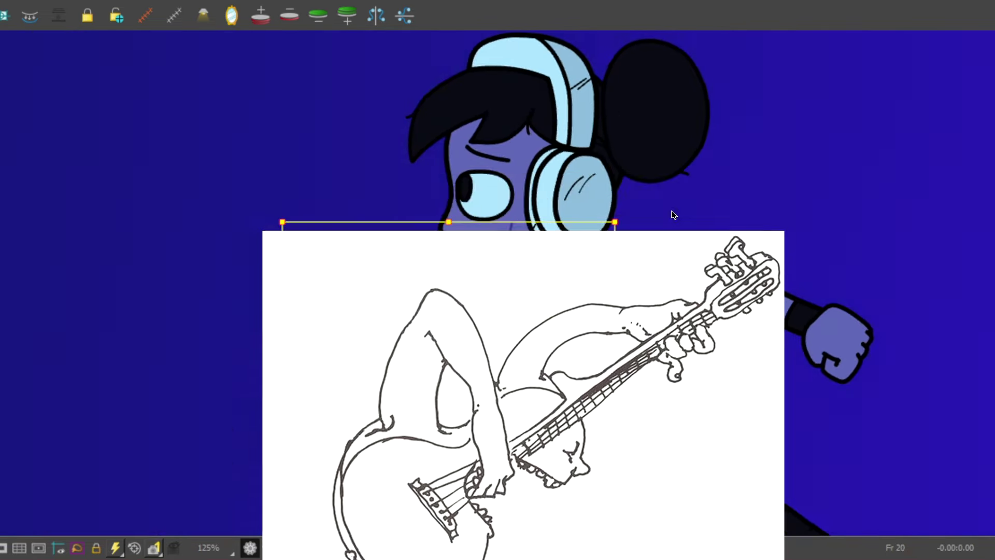